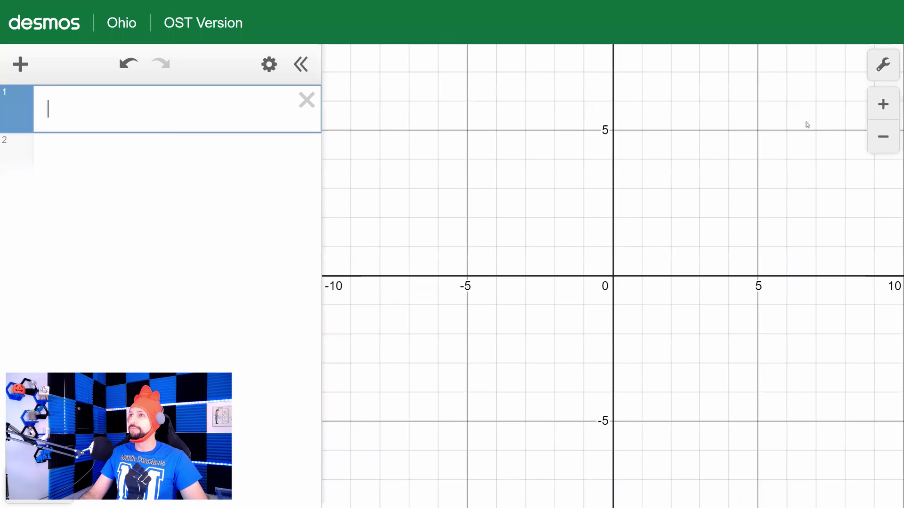
Step: Set the Desmos graph window to x from -5 to 5 and y from -5000 to 25000
click(883, 63)
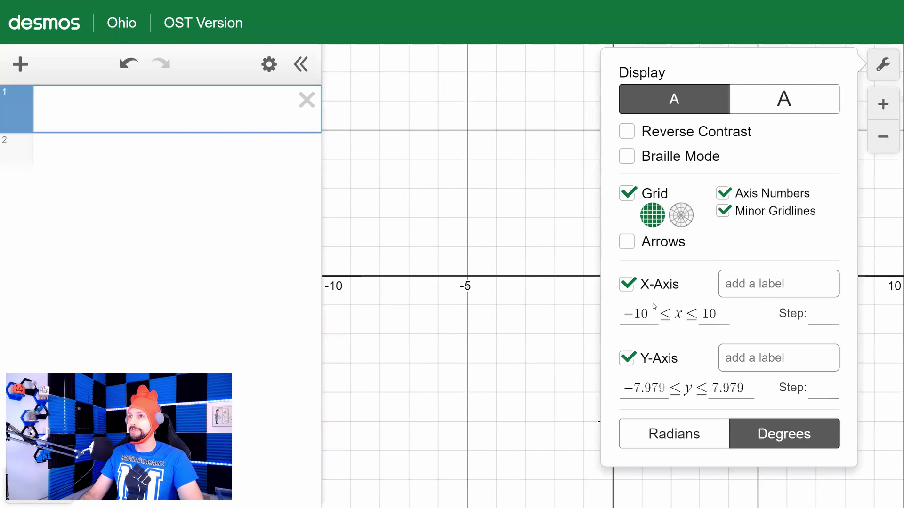
drag(650, 314, 636, 314)
text(5)
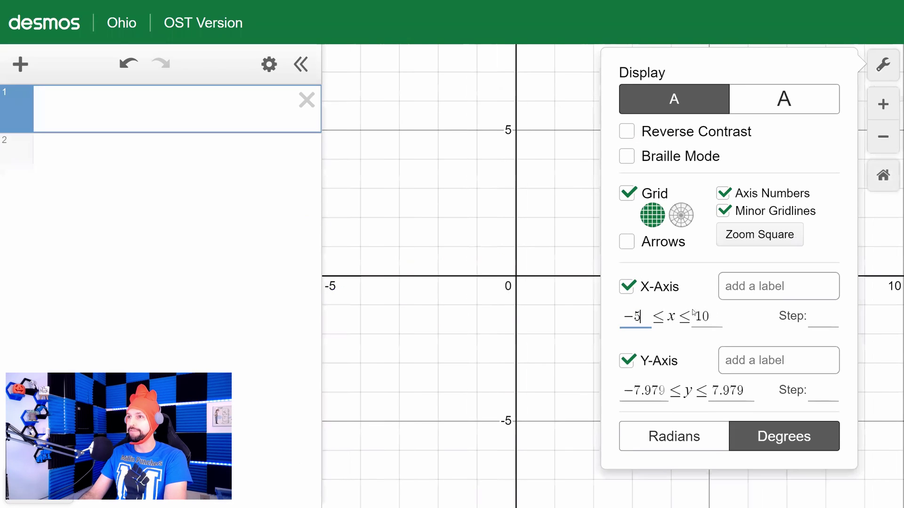
drag(712, 314, 697, 314)
text(5)
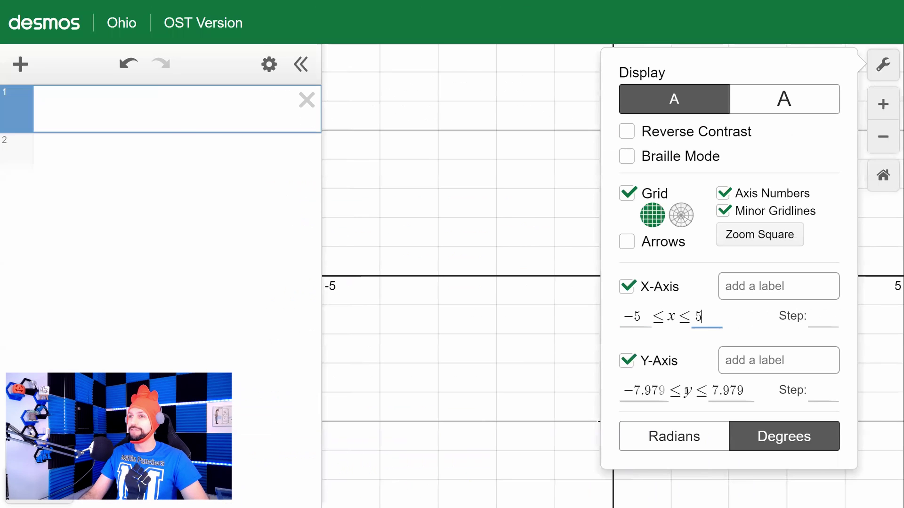
drag(665, 391, 637, 390)
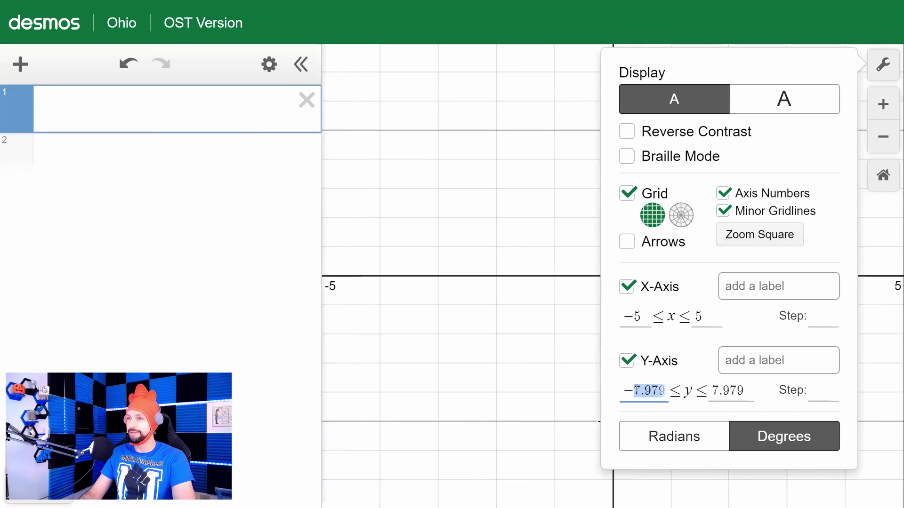
text(5000)
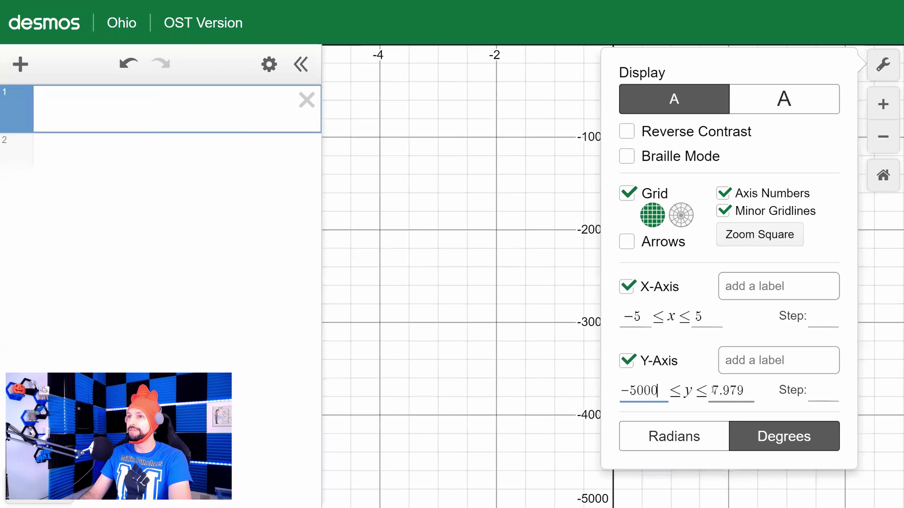
key(Tab)
key(BackSpace)
text(25000)
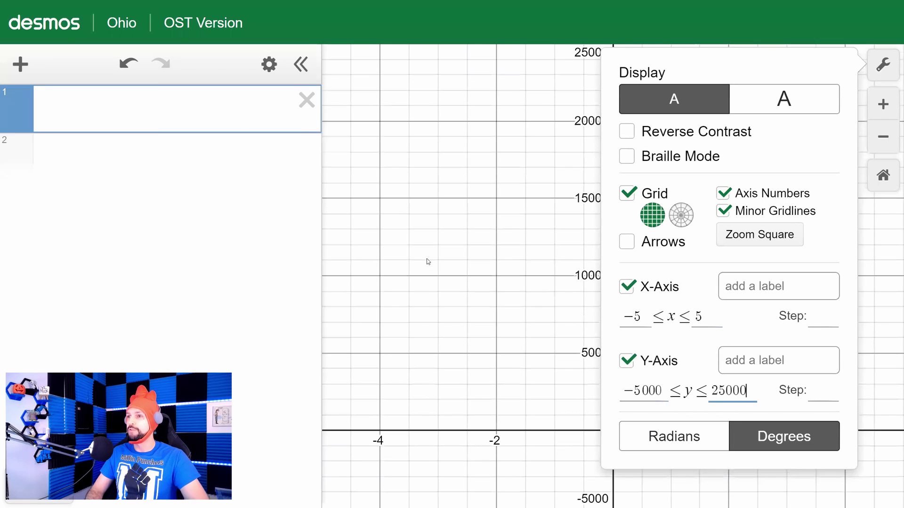
click(293, 261)
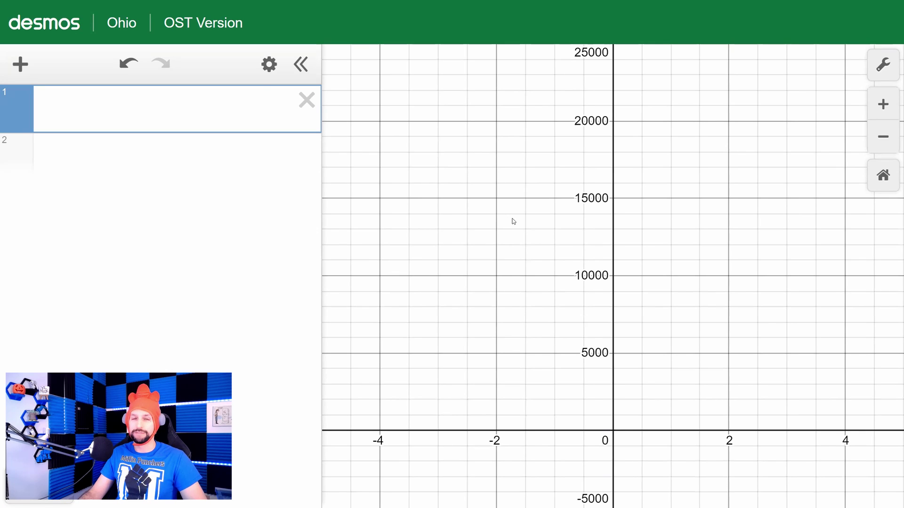
Step: Snip the resized Desmos graph and paste it over question 1's '(Your Answer; type over this)' placeholder
key(alt+Tab)
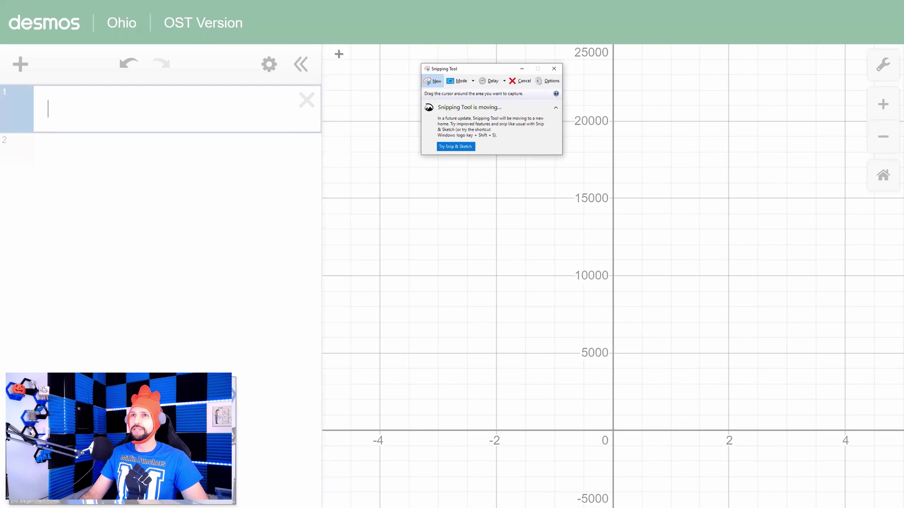
drag(363, 60, 857, 487)
key(alt+Tab)
key(alt+Tab)
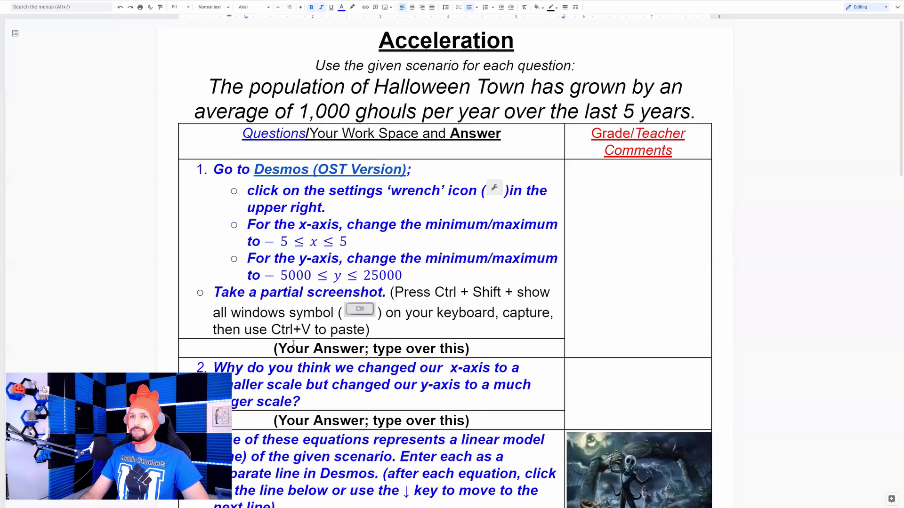
triple_click(271, 346)
key(ctrl+v)
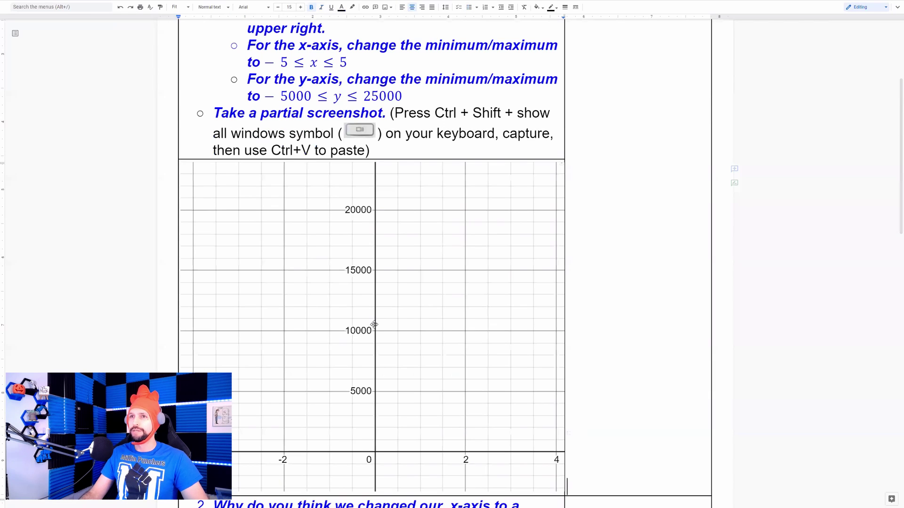
scroll(407, 164, up, 4)
click(646, 106)
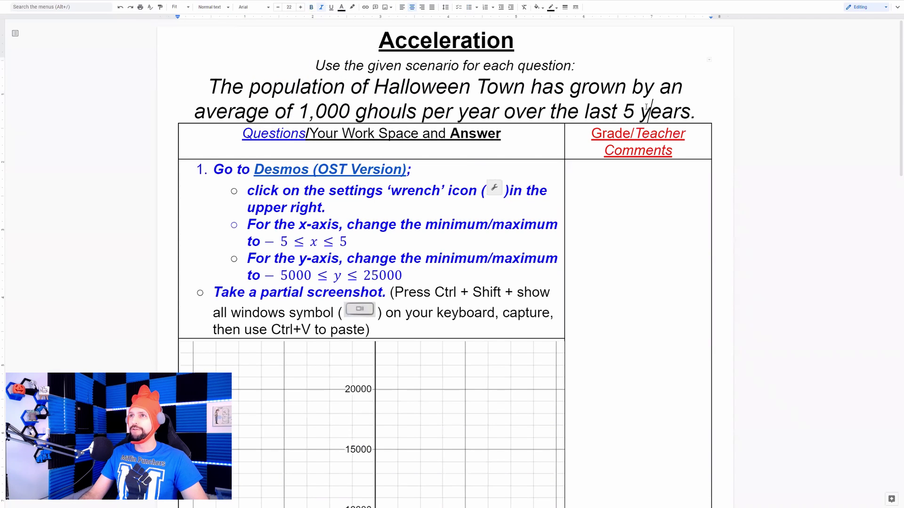
click(323, 107)
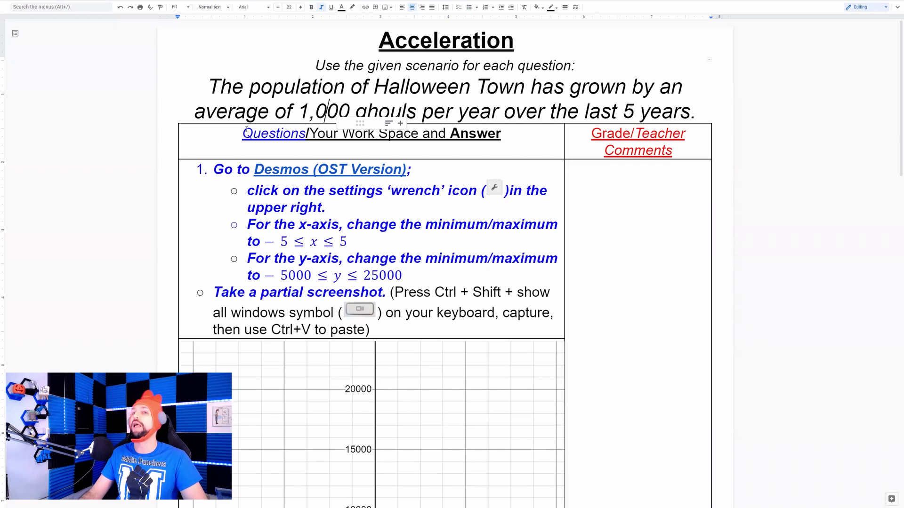
scroll(272, 206, down, 8)
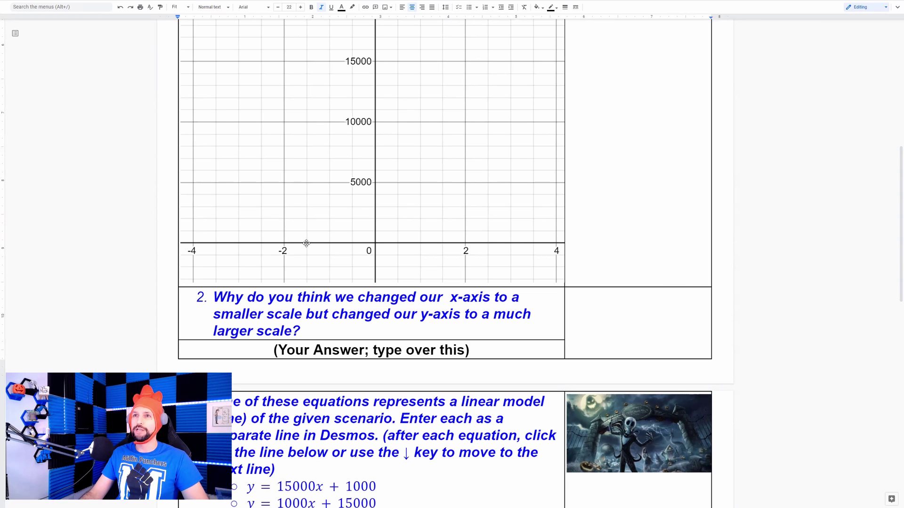
scroll(383, 237, up, 5)
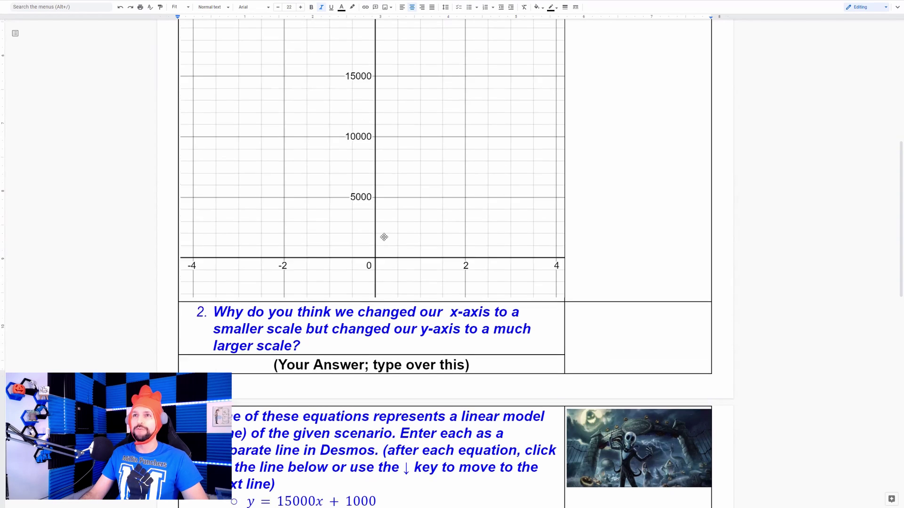
scroll(384, 237, down, 6)
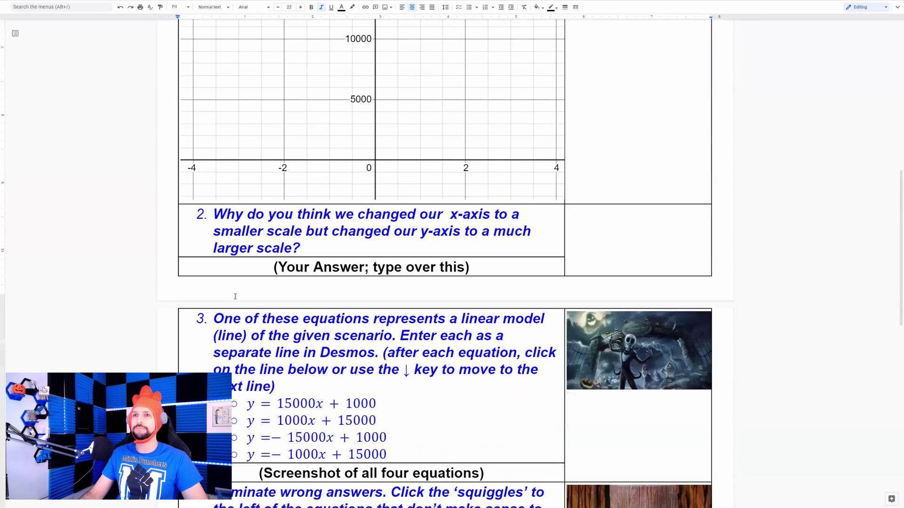
scroll(232, 297, down, 2)
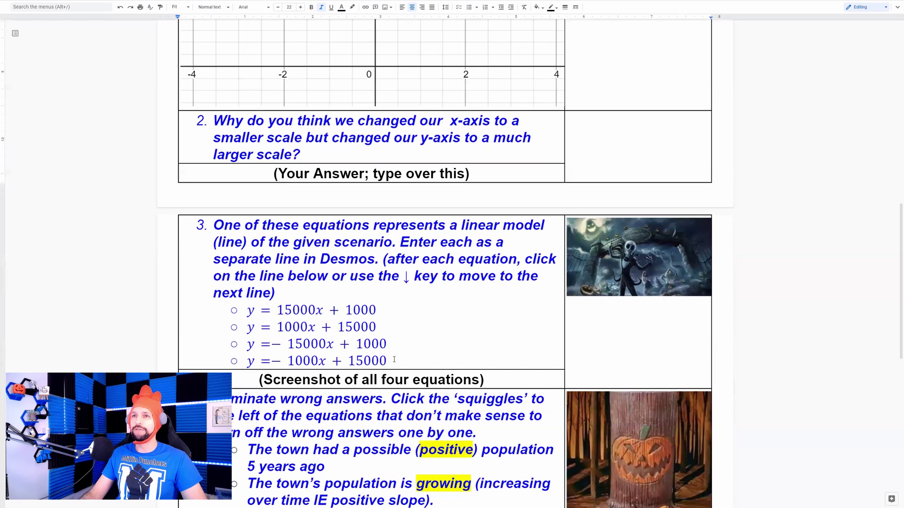
drag(268, 316, 259, 313)
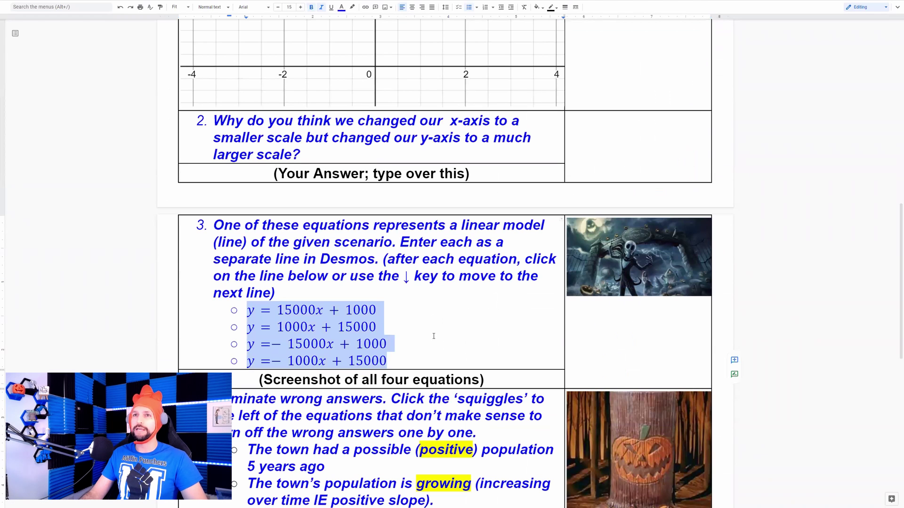
Step: Select question 3's '(Screenshot of all four equations)' placeholder in the worksheet
click(434, 336)
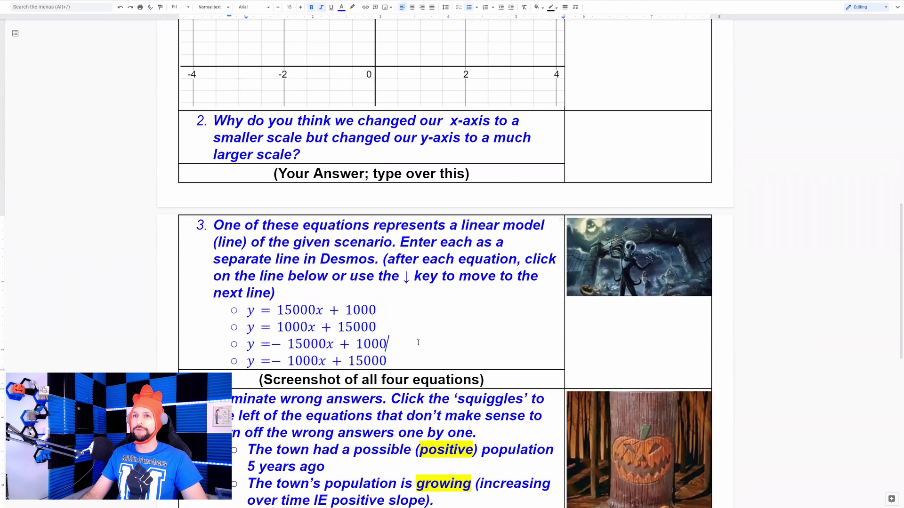
scroll(500, 304, down, 3)
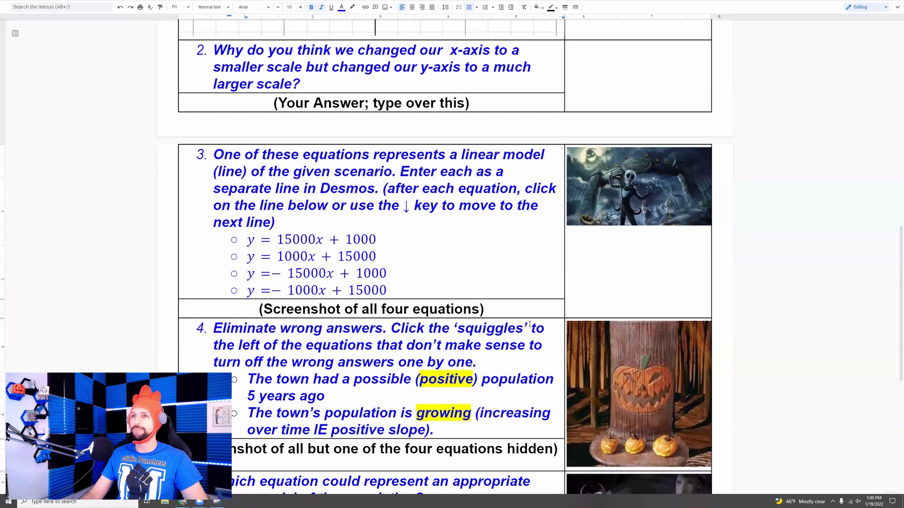
drag(522, 310, 259, 309)
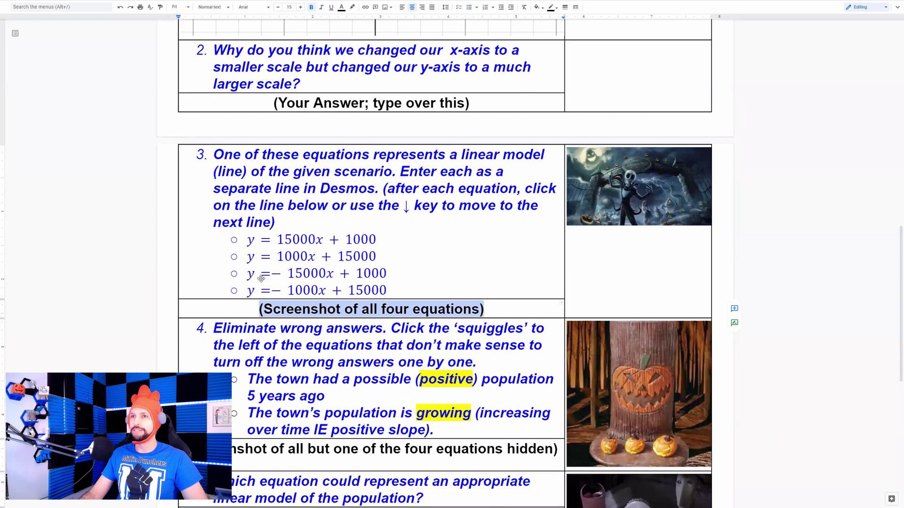
Step: Paste the four-line Desmos graph over question 3's screenshot placeholder
key(ctrl+v)
scroll(347, 288, down, 5)
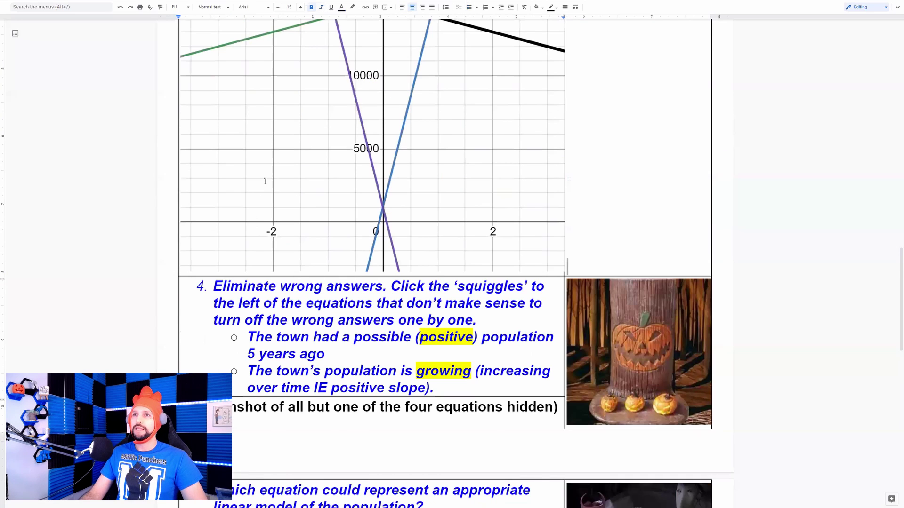
scroll(265, 181, down, 2)
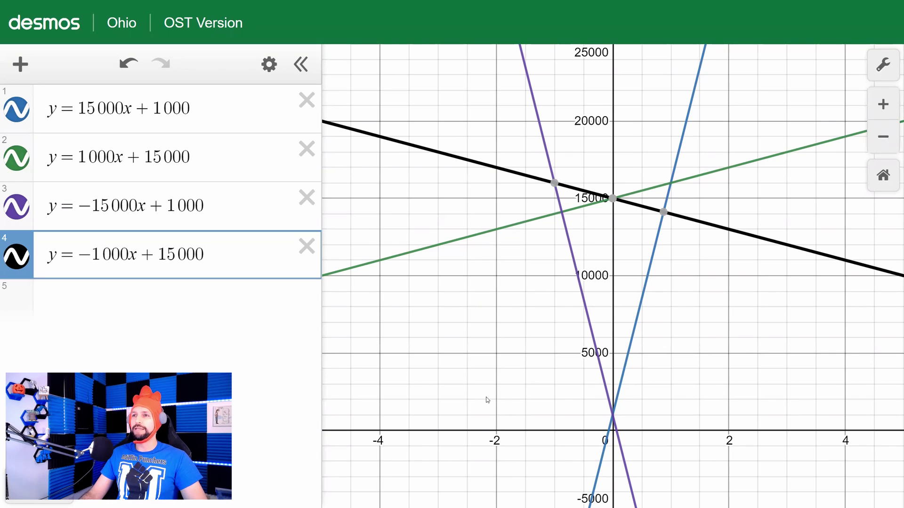
scroll(438, 382, down, 1)
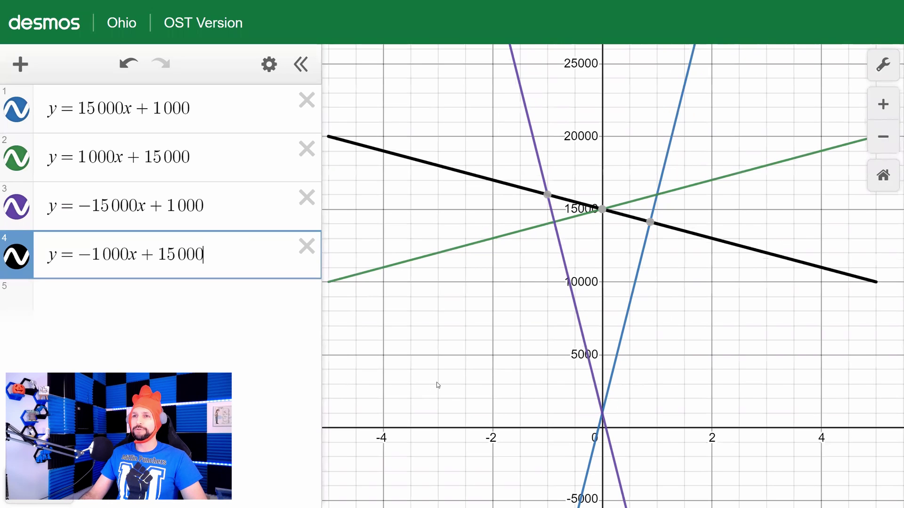
Step: Trace y=15000x+1000 into negative y-values to check it, then hide that line
click(587, 473)
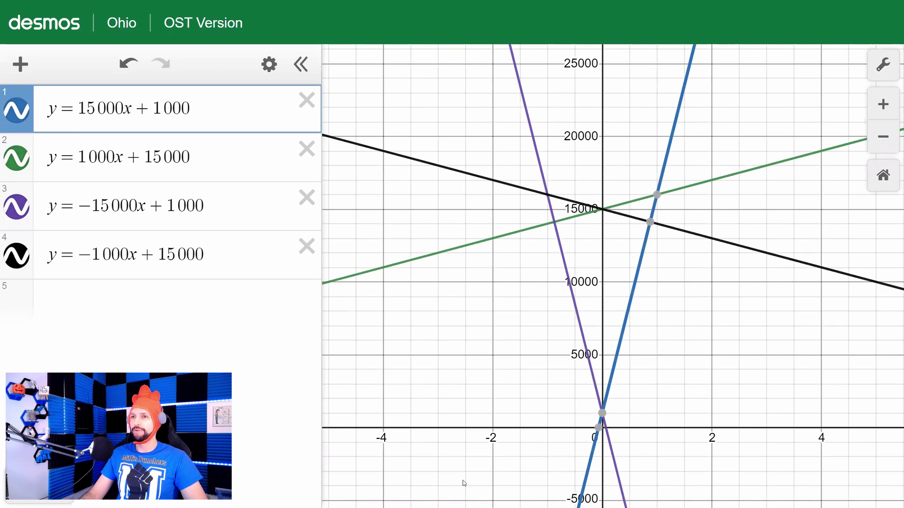
drag(436, 480, 467, 207)
drag(547, 366, 566, 56)
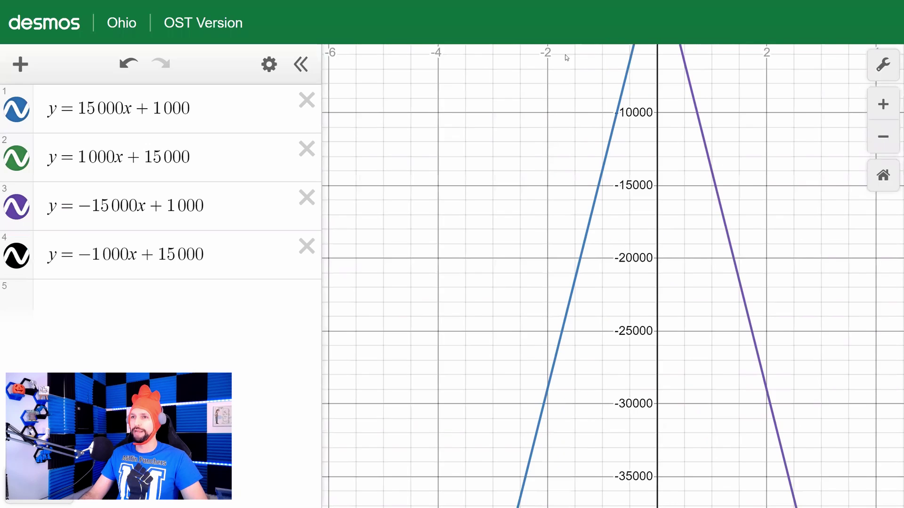
drag(539, 414, 559, 158)
mouse_move(479, 313)
mouse_down()
mouse_move(479, 301)
mouse_move(430, 483)
mouse_move(438, 472)
mouse_up()
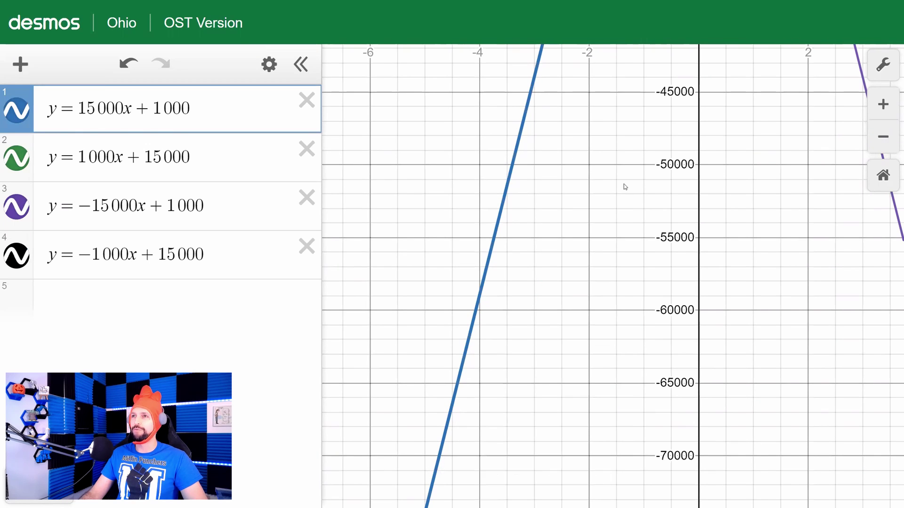
drag(549, 277, 544, 286)
drag(541, 65, 468, 358)
drag(546, 47, 467, 339)
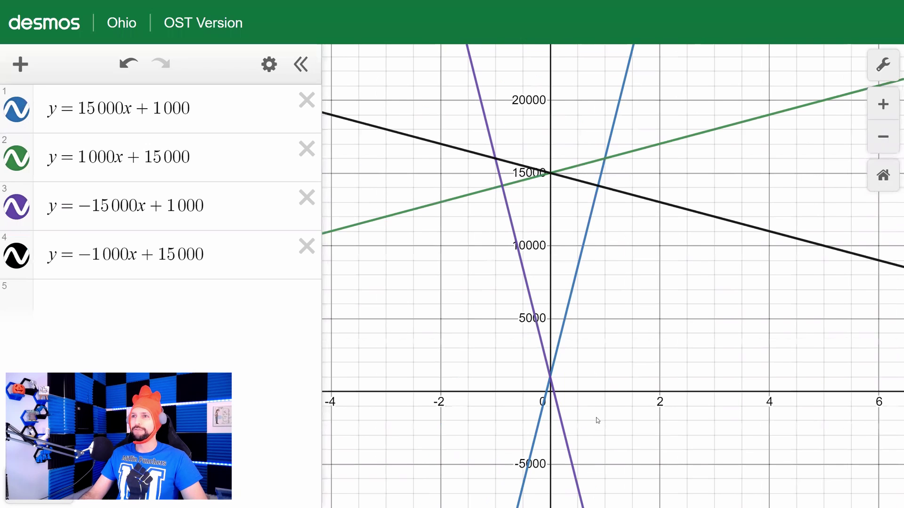
click(17, 109)
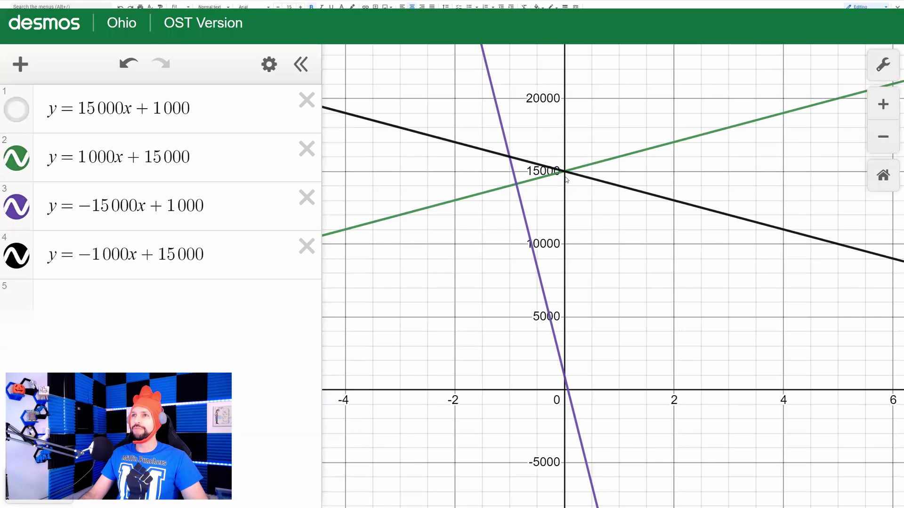
Step: Trace the green line y=1000x+15000 and show its intercepts and intersections
click(676, 142)
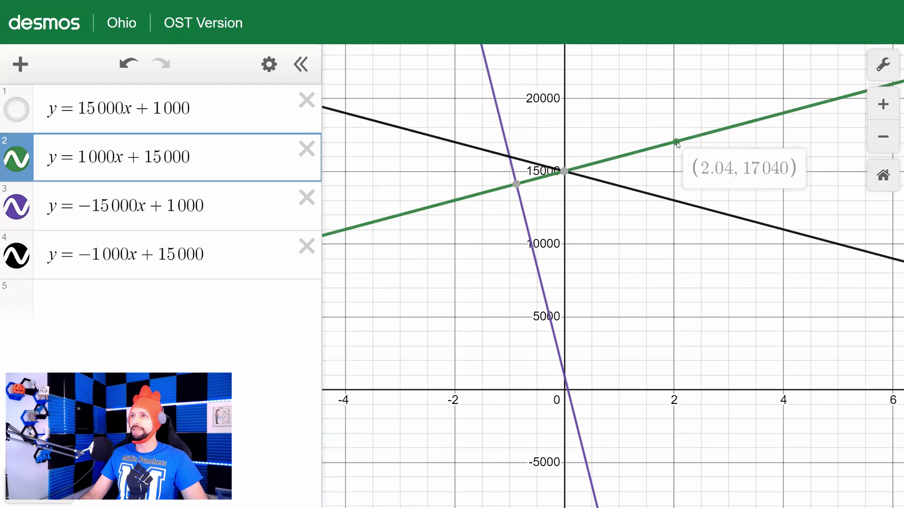
drag(686, 141, 728, 129)
drag(741, 124, 763, 118)
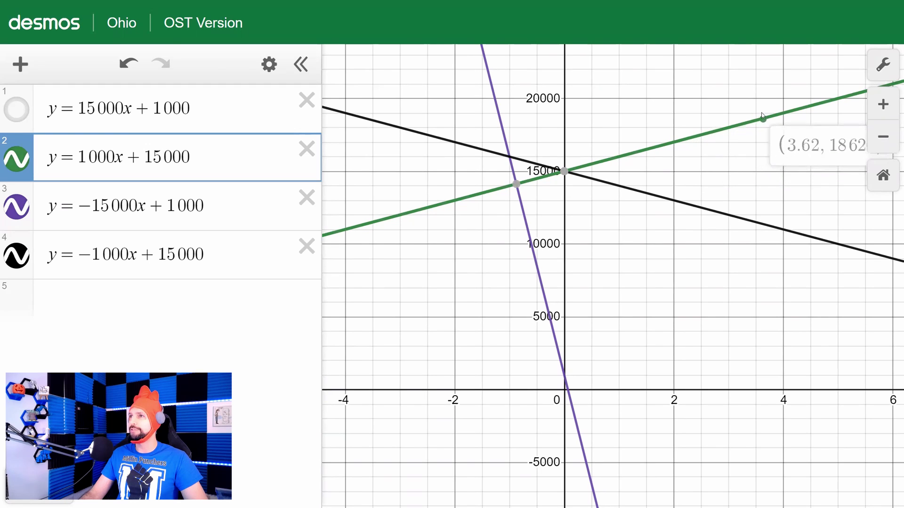
scroll(768, 113, up, 3)
scroll(482, 207, down, 3)
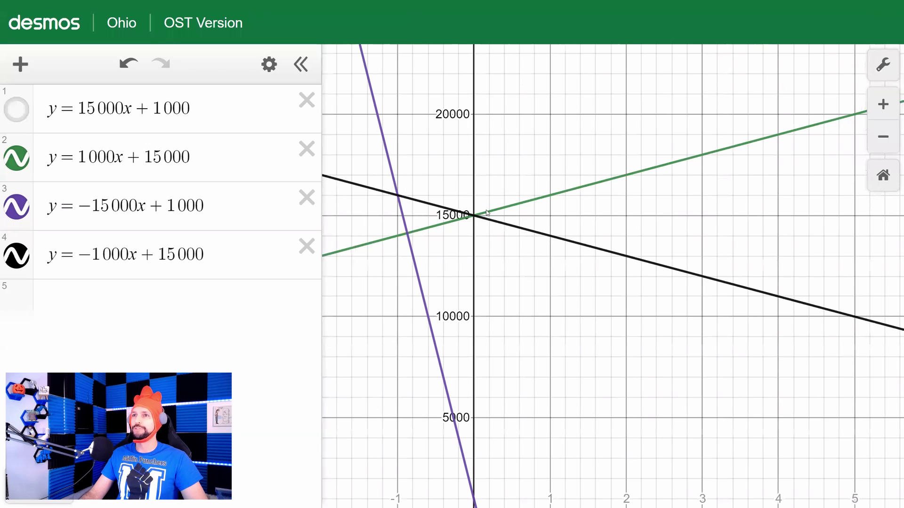
click(485, 213)
Step: Trace y=-1000x+15000 and y=-15000x+1000, then hide both lines
mouse_move(516, 234)
mouse_down()
mouse_move(513, 226)
mouse_move(678, 269)
mouse_up()
drag(381, 142, 396, 189)
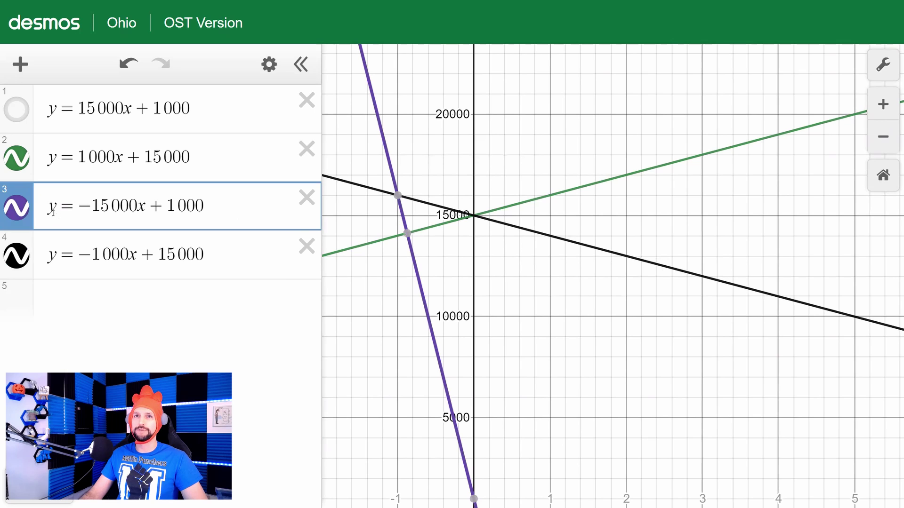
click(24, 210)
click(25, 261)
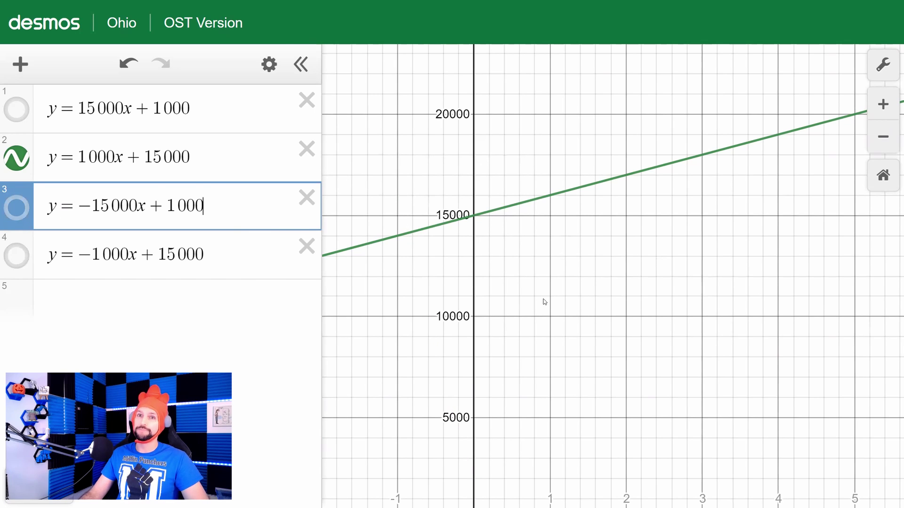
key(alt+Tab)
scroll(236, 237, down, 2)
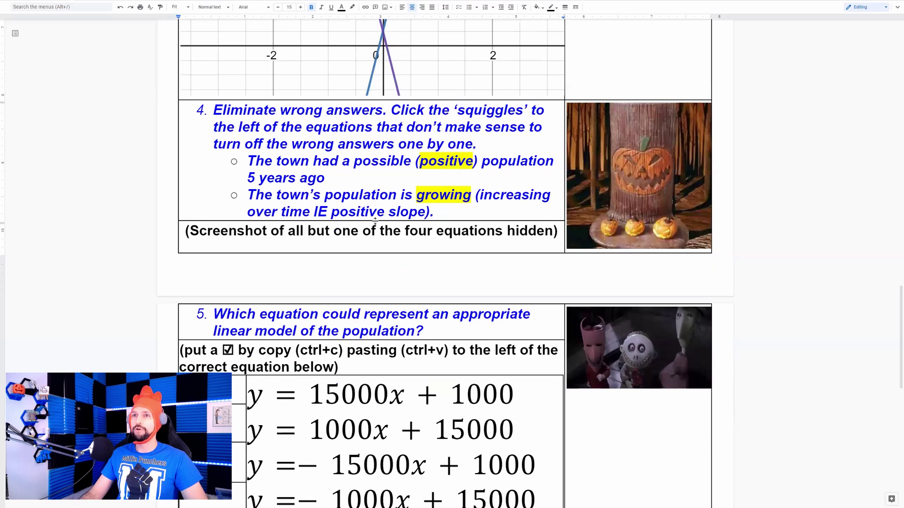
Step: Snip the graph showing only y=1000x+15000 and paste it into question 4
key(alt+Tab)
scroll(510, 347, down, 2)
drag(511, 347, 556, 305)
key(super+shift+s)
drag(379, 77, 814, 467)
key(alt+Tab)
key(ctrl+v)
scroll(400, 316, down, 5)
scroll(305, 225, down, 4)
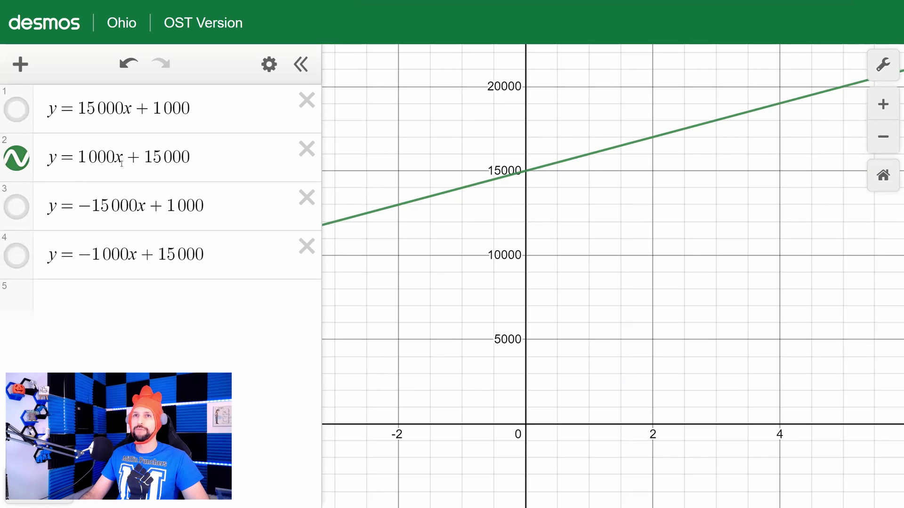
Step: Highlight 15000 and slope 1000 in y=1000x+15000 and pin its (0, 15000) intercept
drag(191, 158, 140, 155)
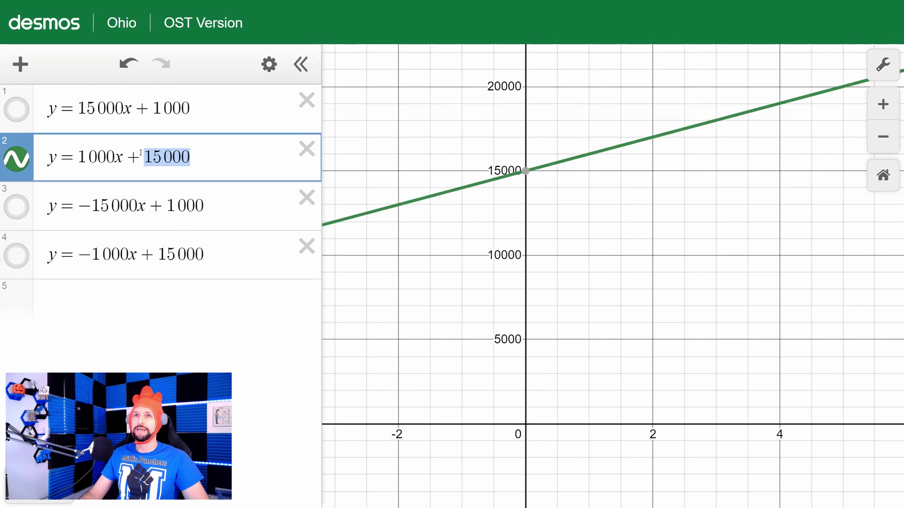
click(527, 172)
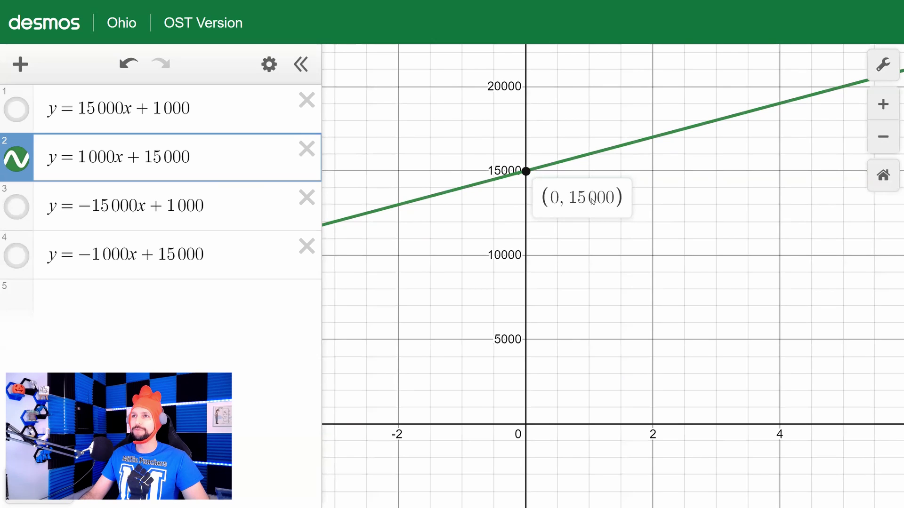
drag(80, 158, 113, 157)
key(alt+Tab)
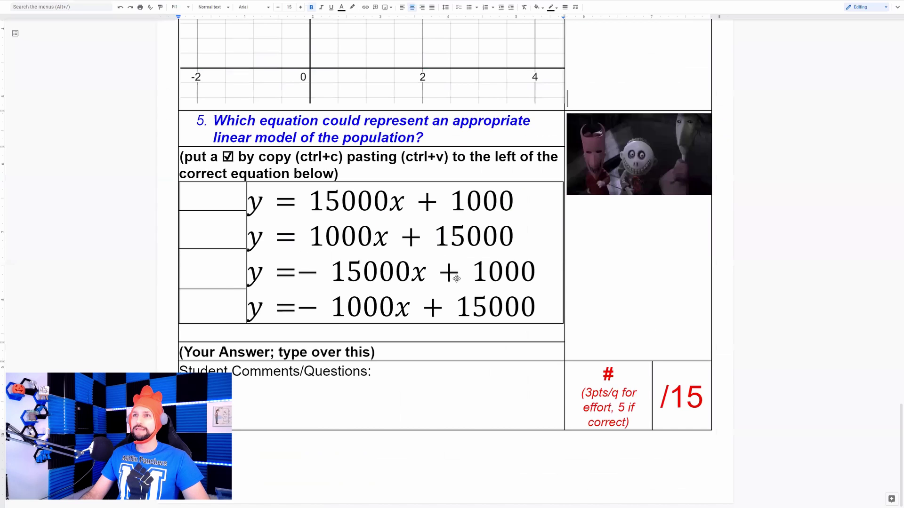
Step: Highlight the rate of 1,000 ghouls per year in the scenario text
scroll(455, 274, up, 8)
scroll(430, 277, up, 8)
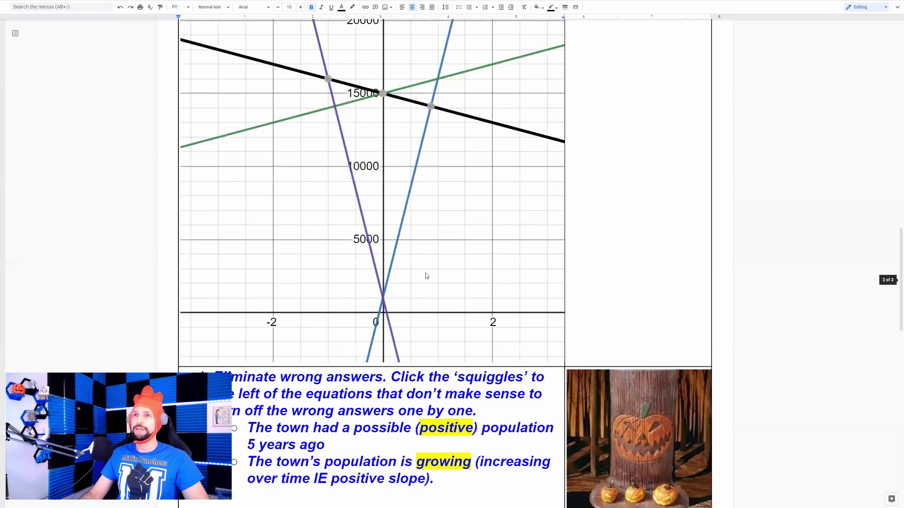
scroll(425, 272, up, 10)
scroll(426, 272, up, 6)
drag(302, 112, 500, 111)
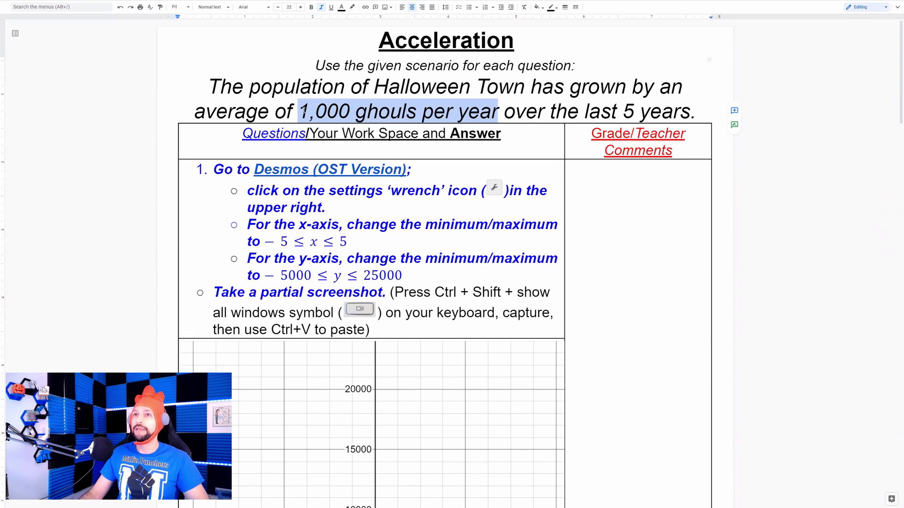
click(358, 112)
click(491, 109)
Step: Select the ☑ symbol in question 5's instructions
scroll(397, 309, down, 10)
scroll(398, 309, down, 12)
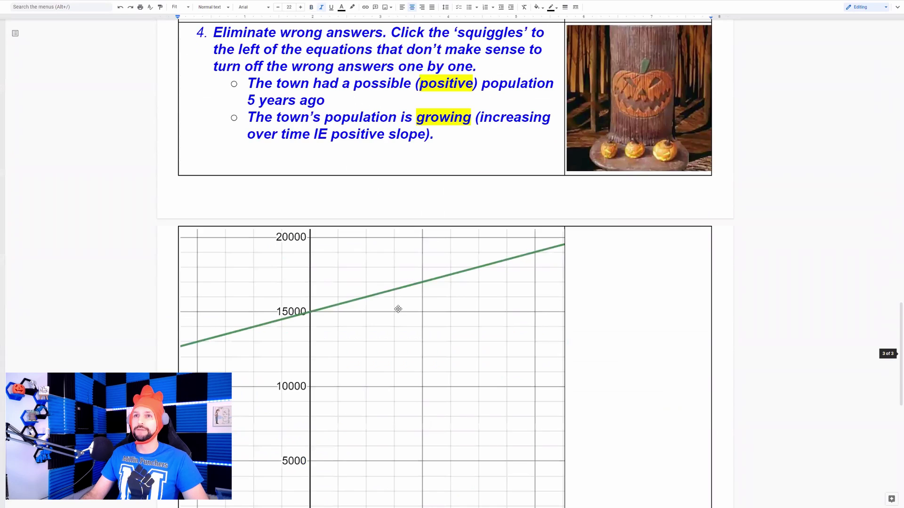
scroll(398, 308, down, 8)
double_click(228, 237)
key(ctrl+c)
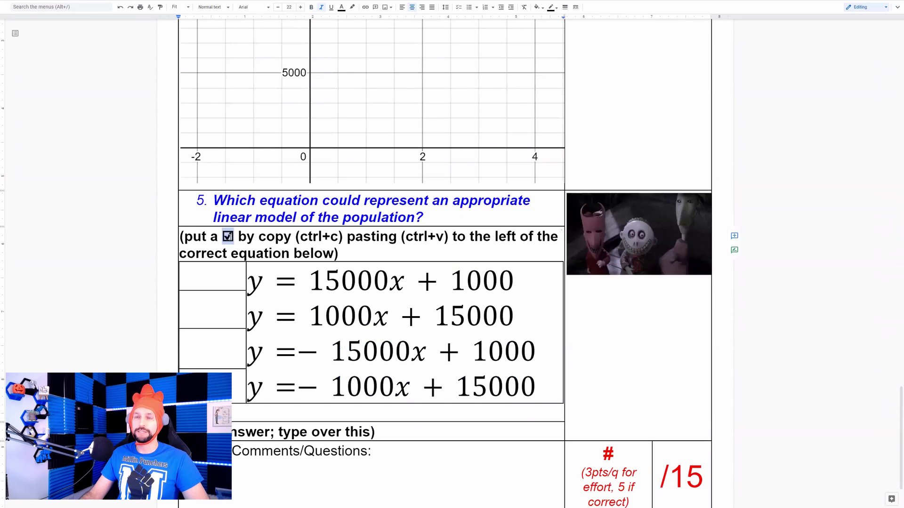
Step: Paste the ☑ beside y=1000x+15000, then go to the Rabbits worksheet
click(190, 295)
key(ctrl+v)
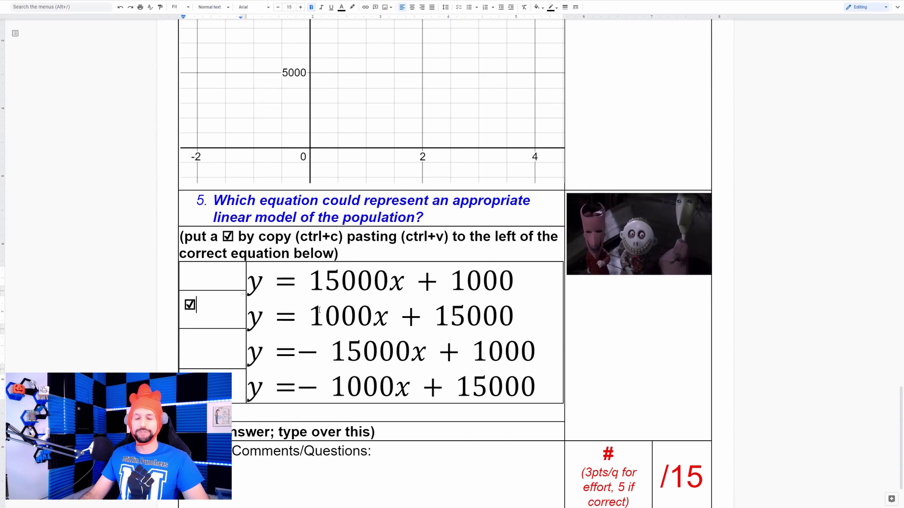
key(ctrl+Home)
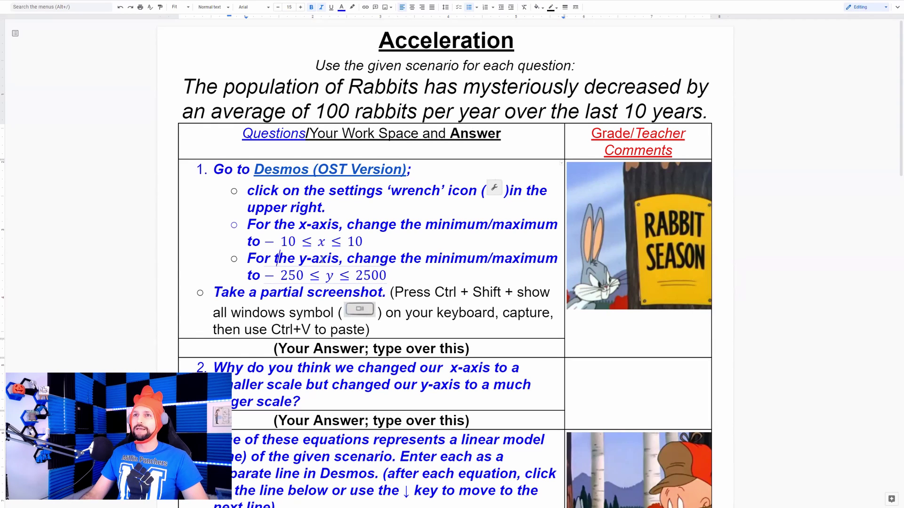
scroll(384, 328, down, 3)
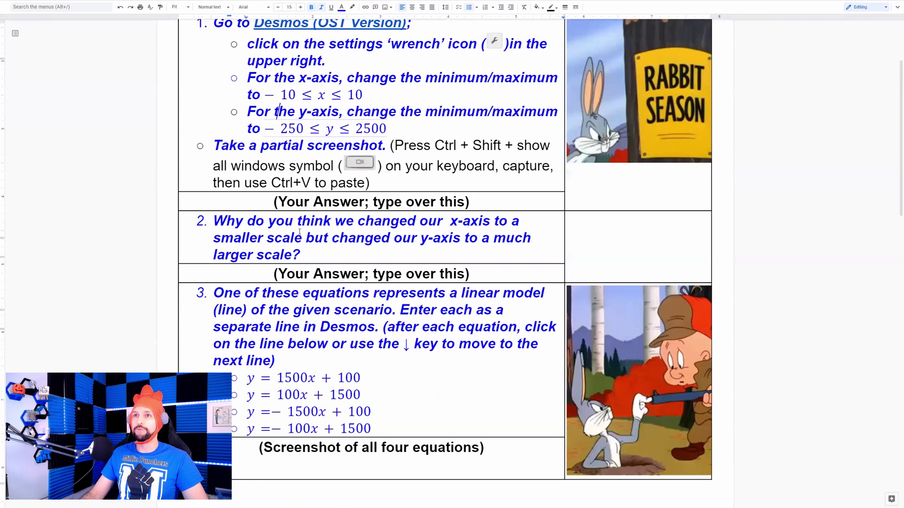
scroll(328, 244, down, 3)
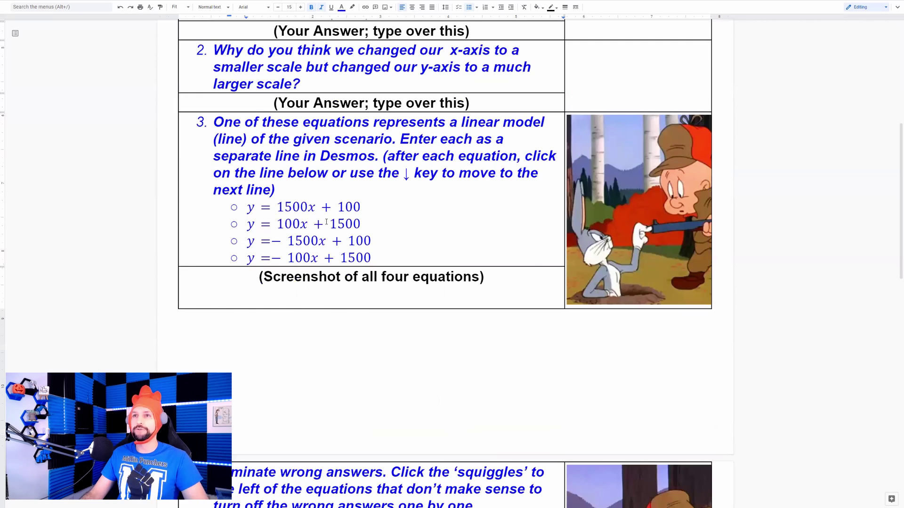
scroll(326, 222, up, 2)
scroll(372, 271, up, 5)
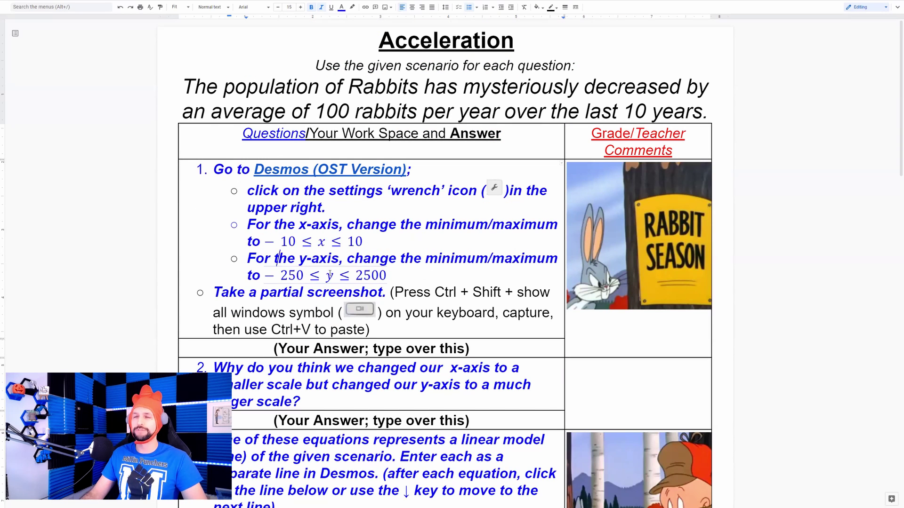
click(324, 109)
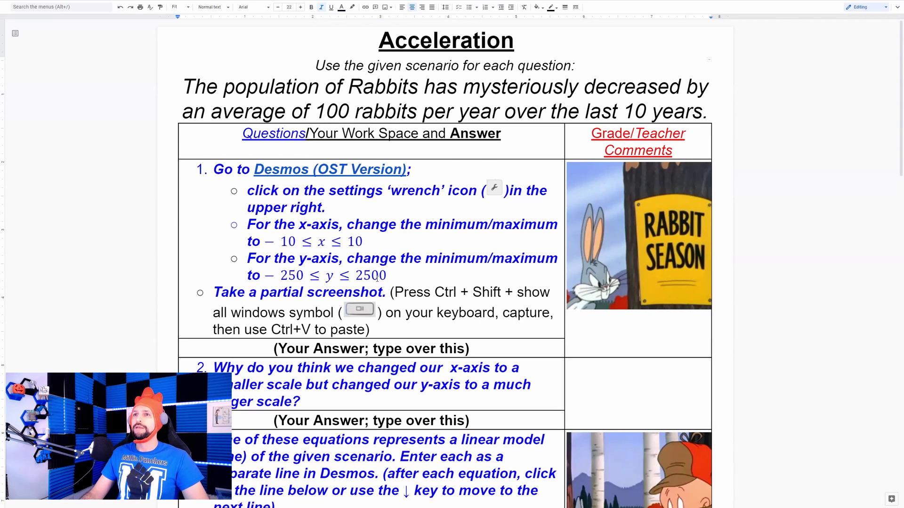
key(alt+Tab)
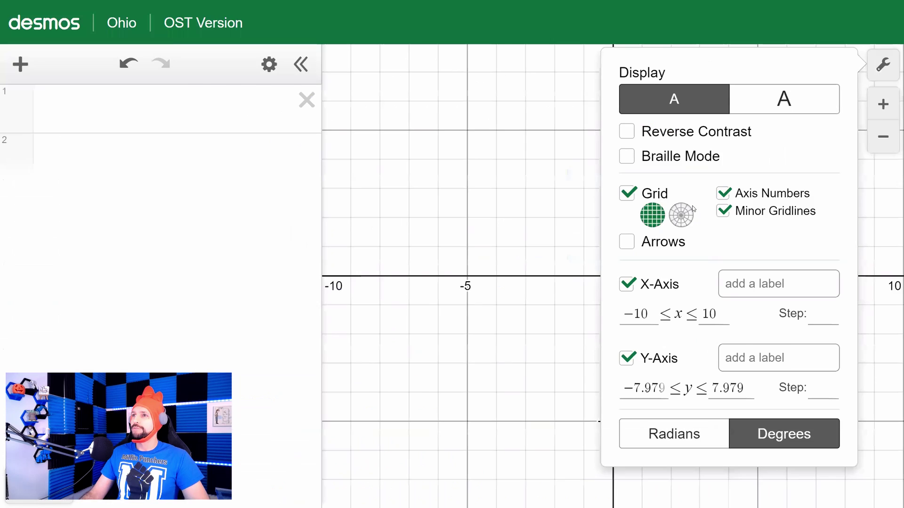
key(alt+Tab)
scroll(336, 266, down, 7)
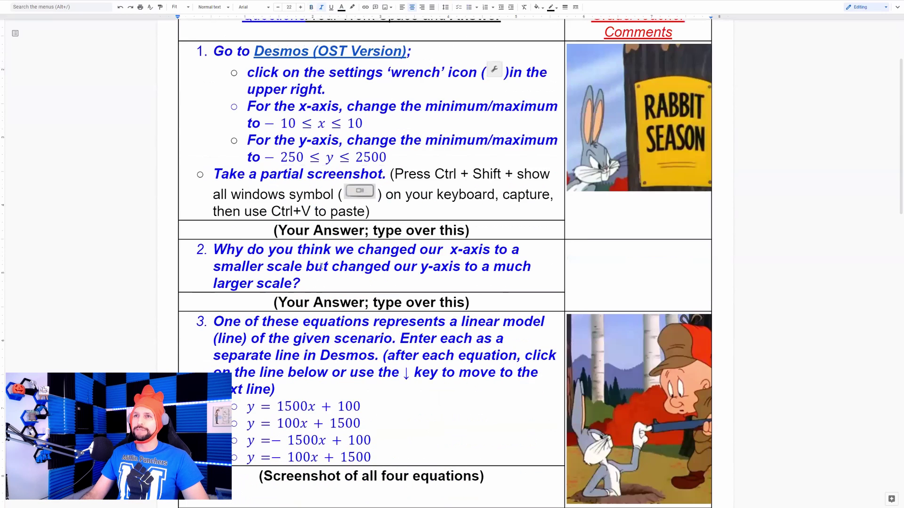
scroll(292, 256, up, 6)
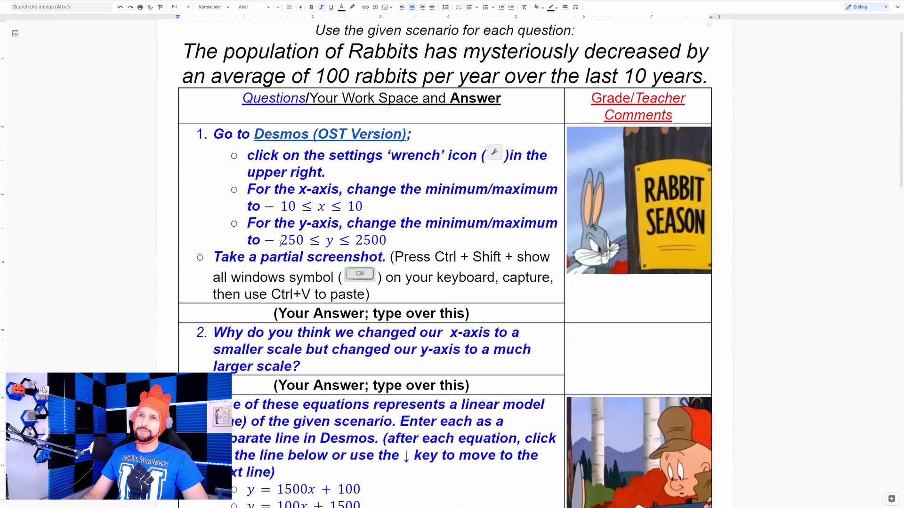
click(312, 242)
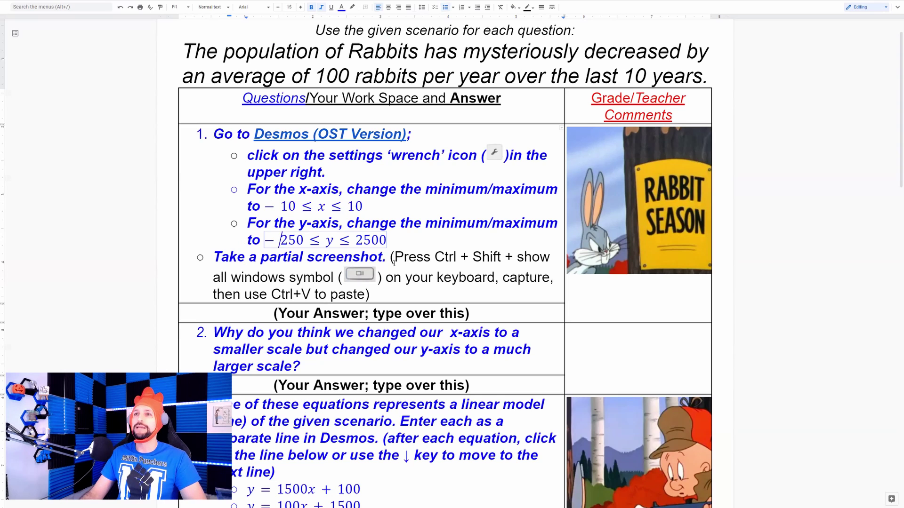
scroll(287, 378, down, 6)
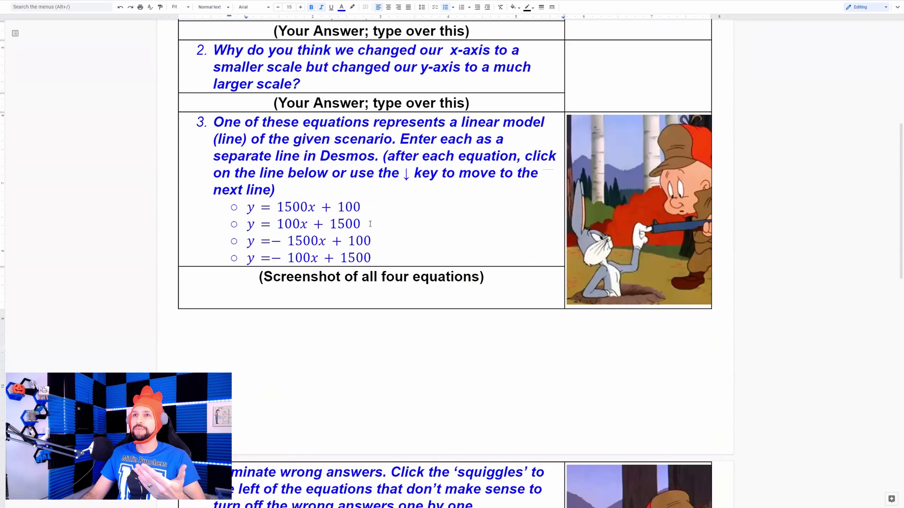
click(352, 224)
click(292, 208)
key(End)
click(342, 222)
click(294, 225)
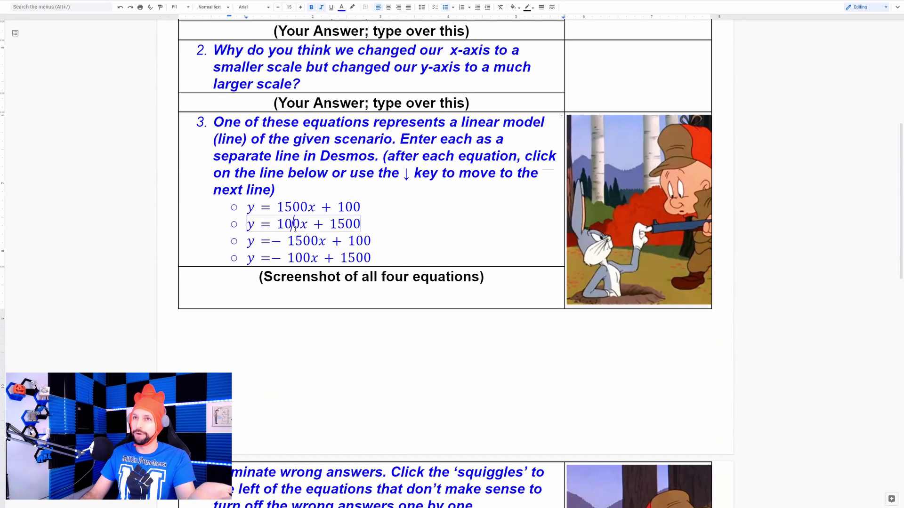
scroll(295, 227, up, 5)
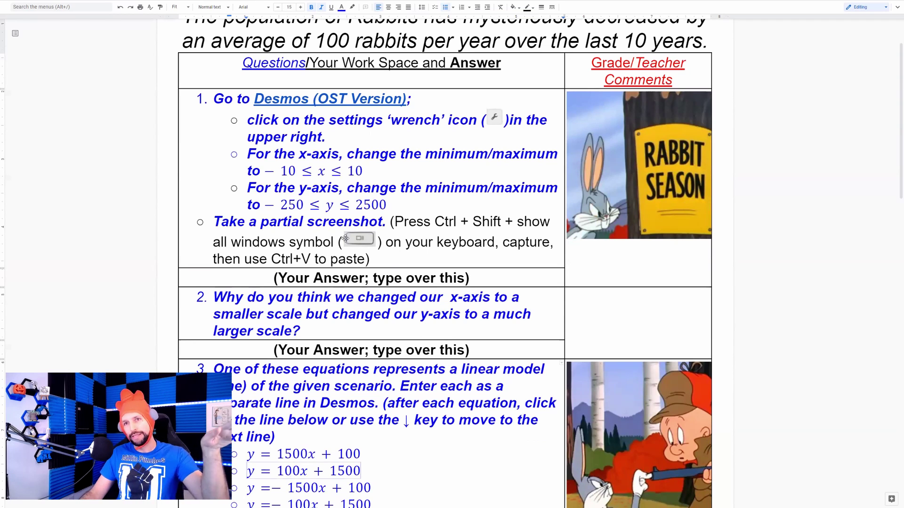
click(365, 202)
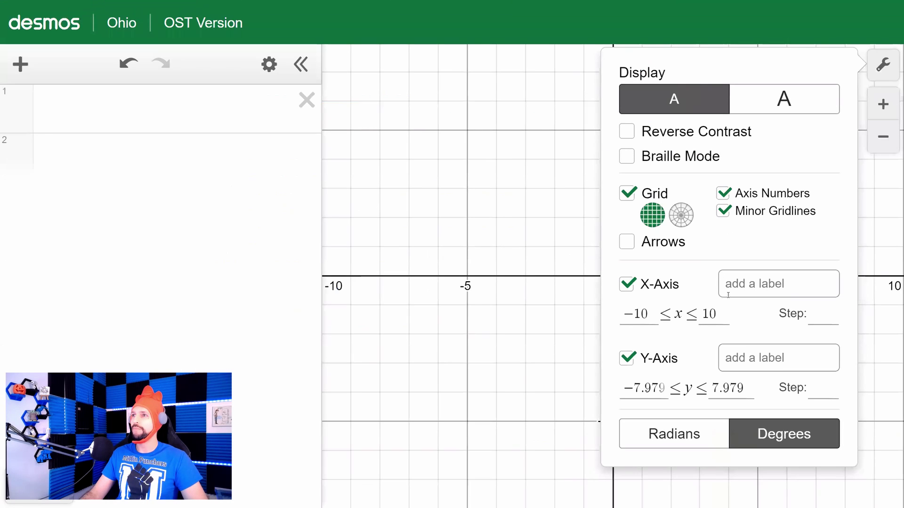
drag(623, 388, 671, 388)
Step: Set the Desmos y-axis range from −250 to 2500 and close the graph settings
text(-250)
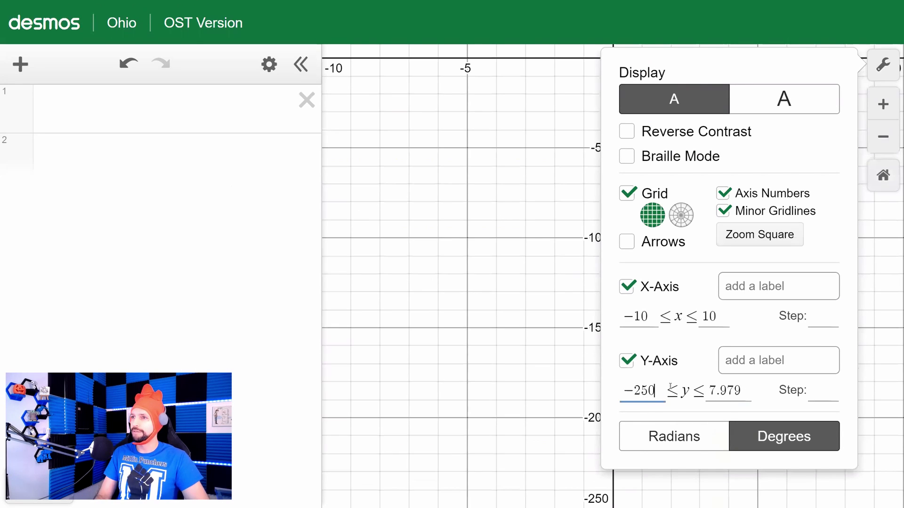
key(Tab)
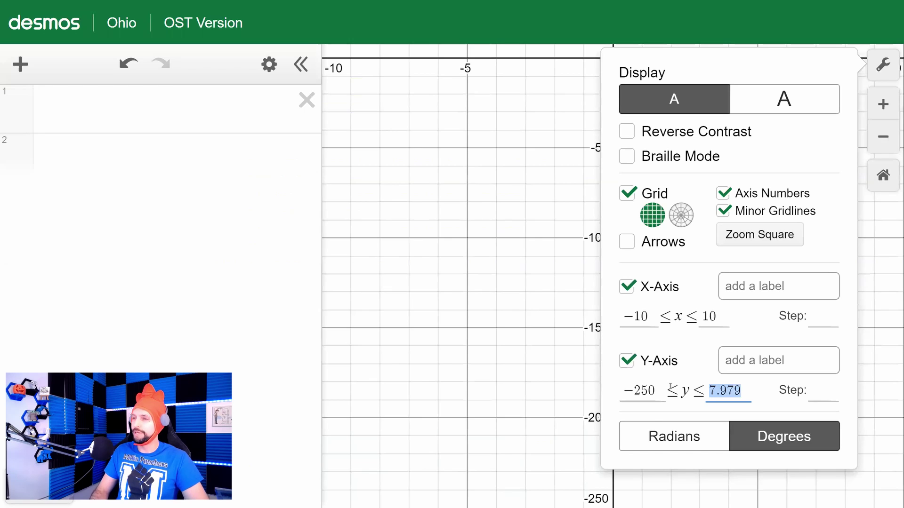
text(2500)
click(521, 273)
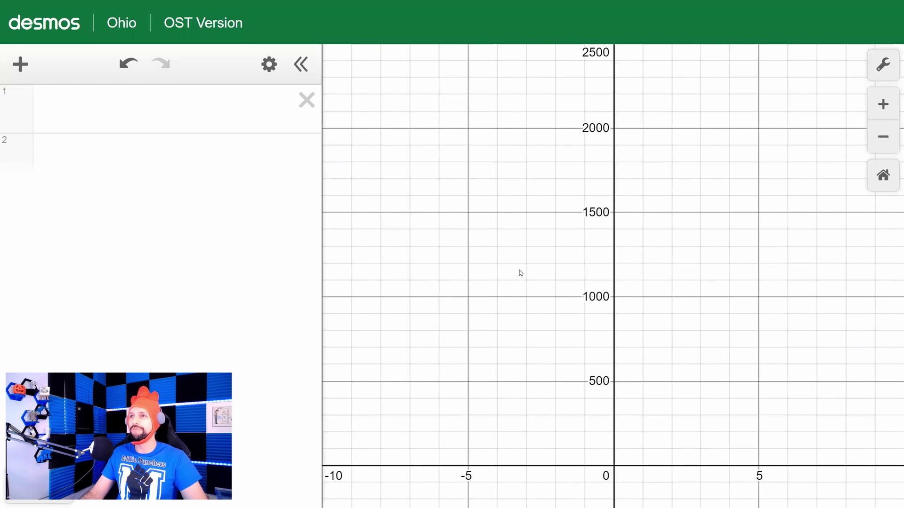
Step: Snip the blank graph area with the Snipping Tool and return to the rabbit worksheet
key(alt+Tab)
click(355, 26)
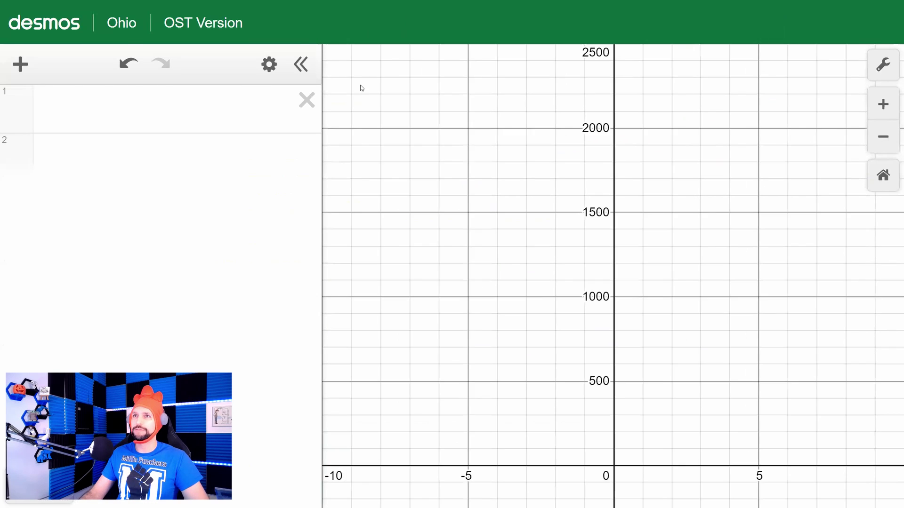
drag(356, 66, 852, 500)
key(alt+Tab)
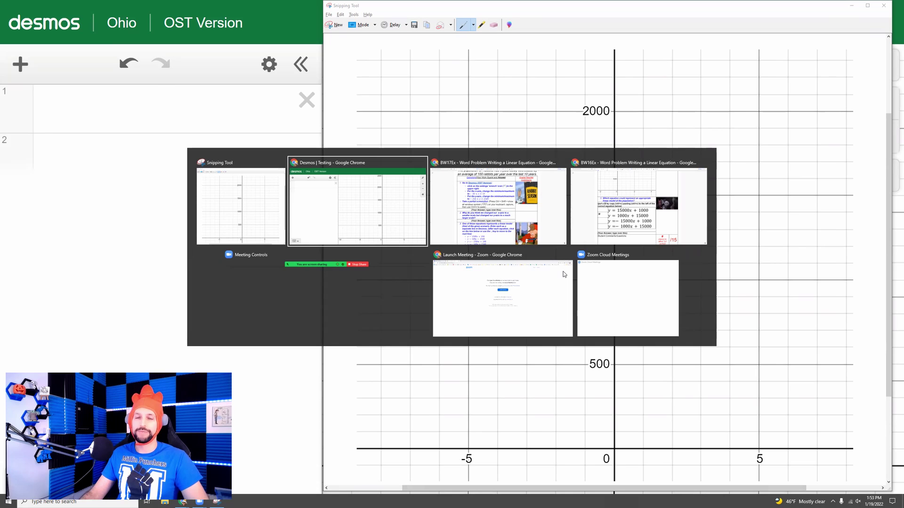
key(alt+Tab)
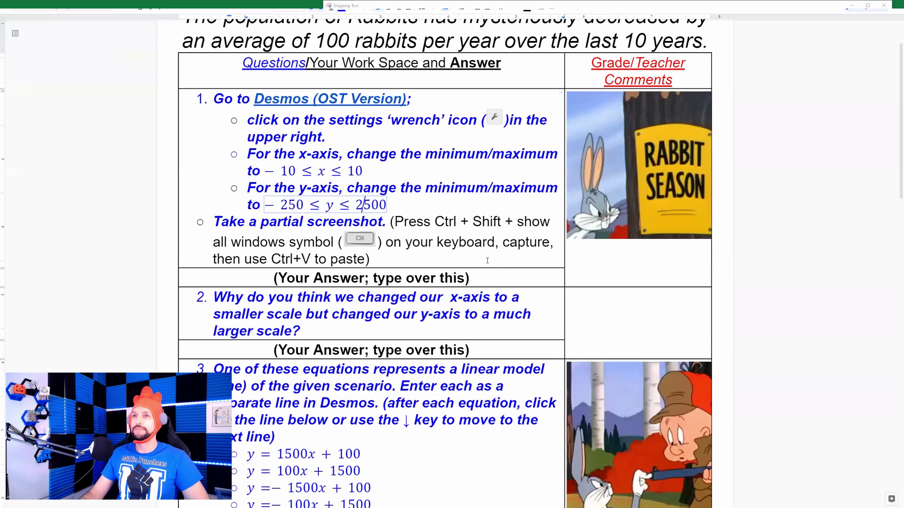
Step: Paste the blank graph screenshot over question 1's '(Your Answer; type over this)' line
triple_click(286, 277)
key(ctrl+v)
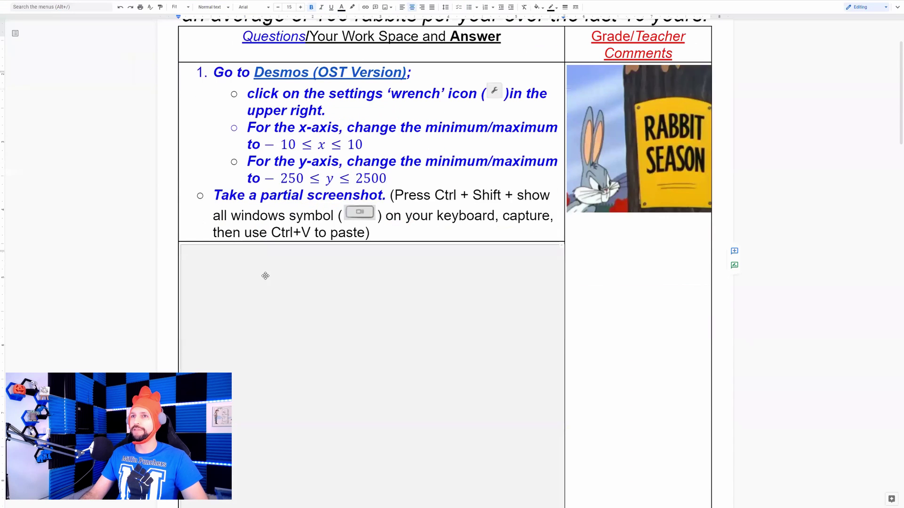
scroll(310, 308, down, 8)
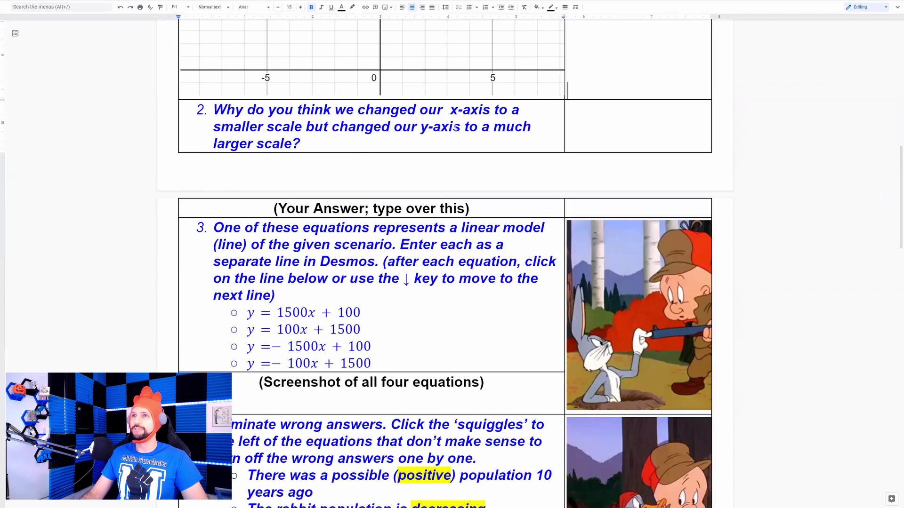
Step: Review question 2, then select the four candidate equations in question 3
click(308, 142)
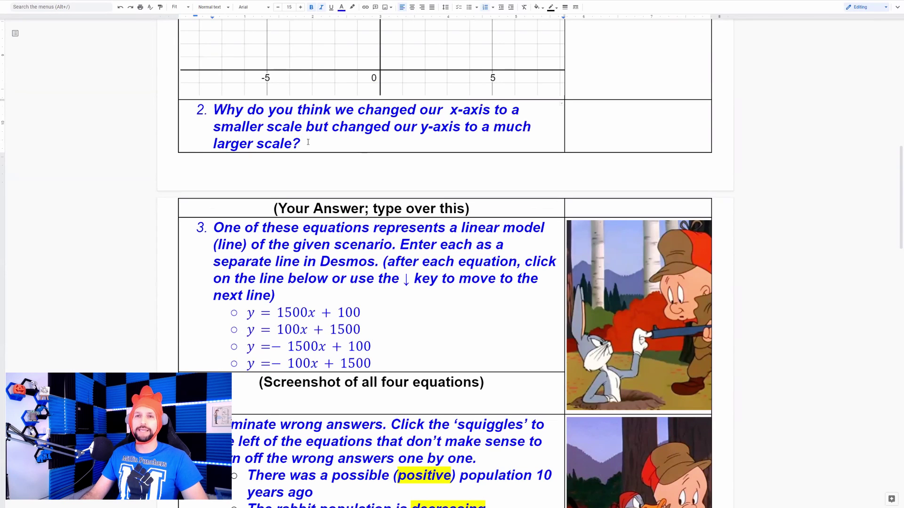
scroll(338, 246, up, 1)
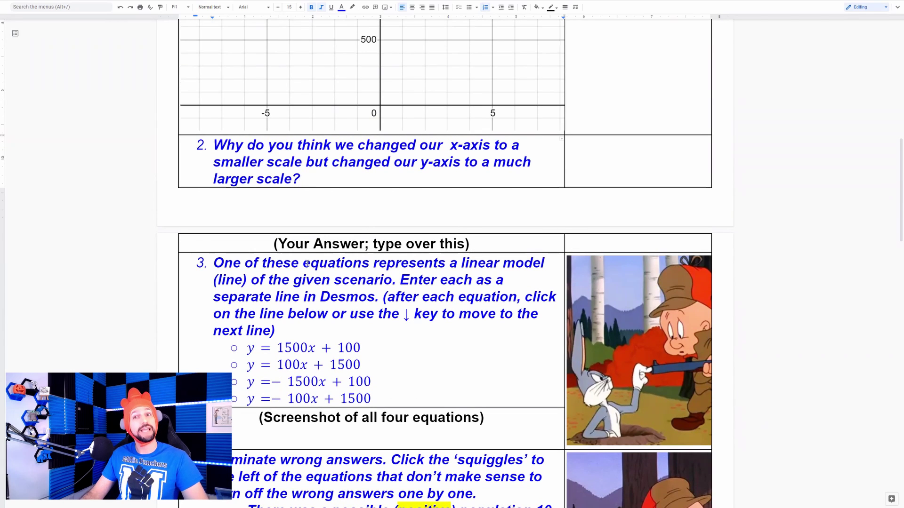
scroll(324, 270, down, 3)
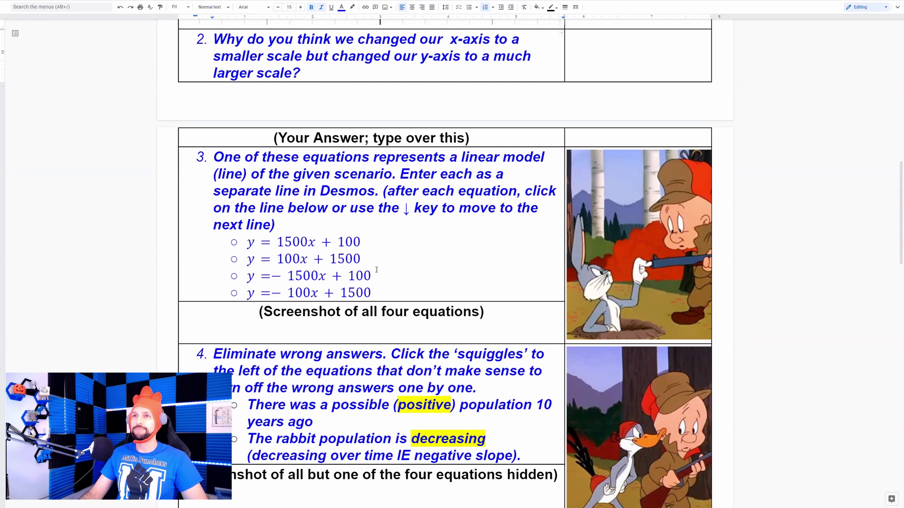
drag(386, 291, 244, 249)
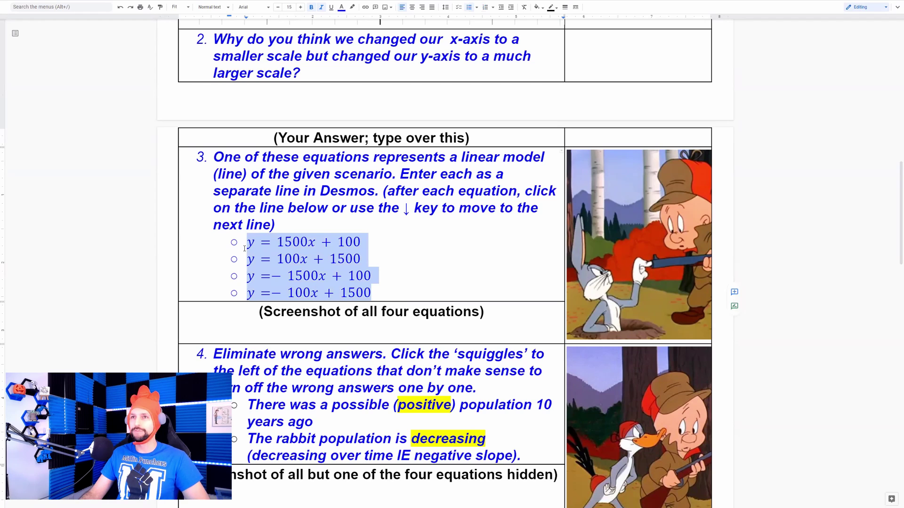
Step: Graph the four rabbit equations in Desmos and capture the graph showing all four lines
key(alt+Tab)
key(alt+Tab)
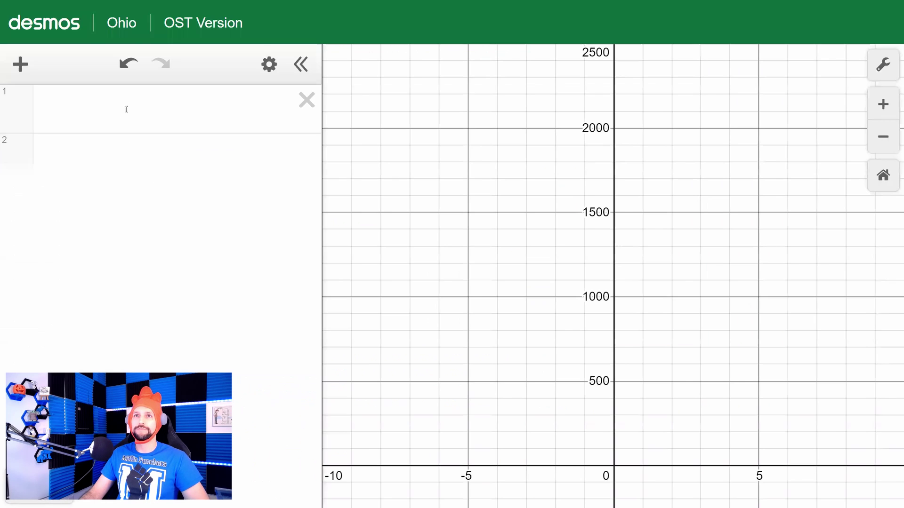
click(127, 109)
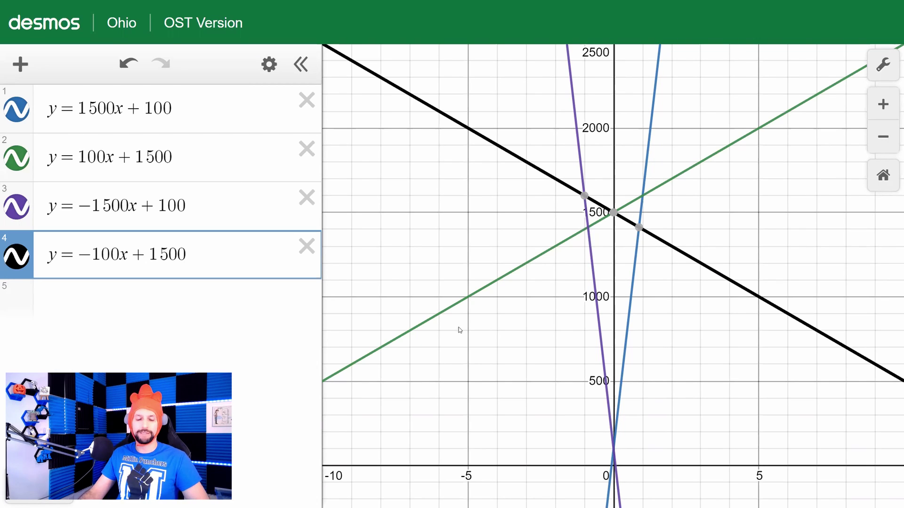
key(super)
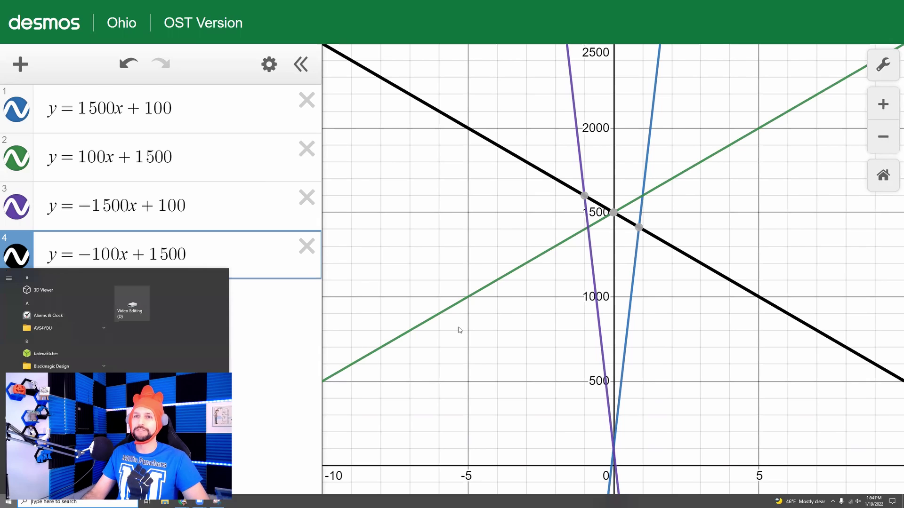
key(Escape)
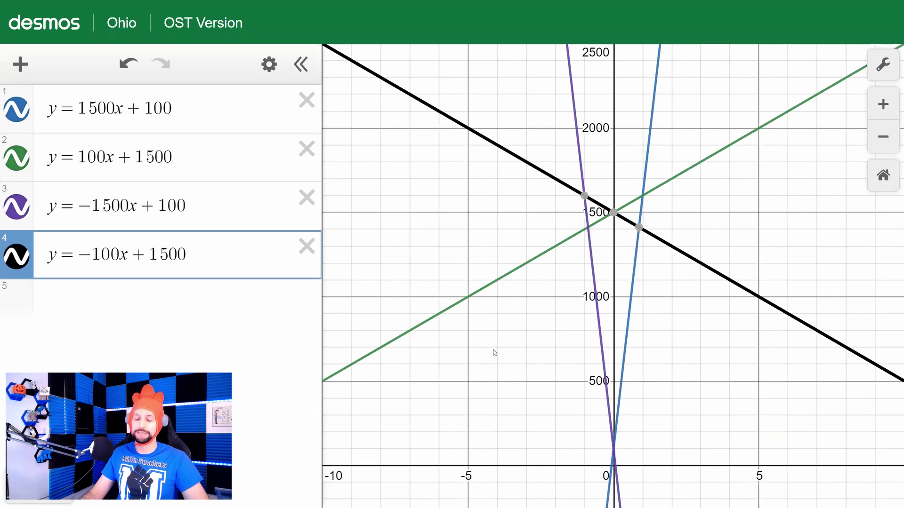
key(super+shift+s)
drag(788, 493, 789, 492)
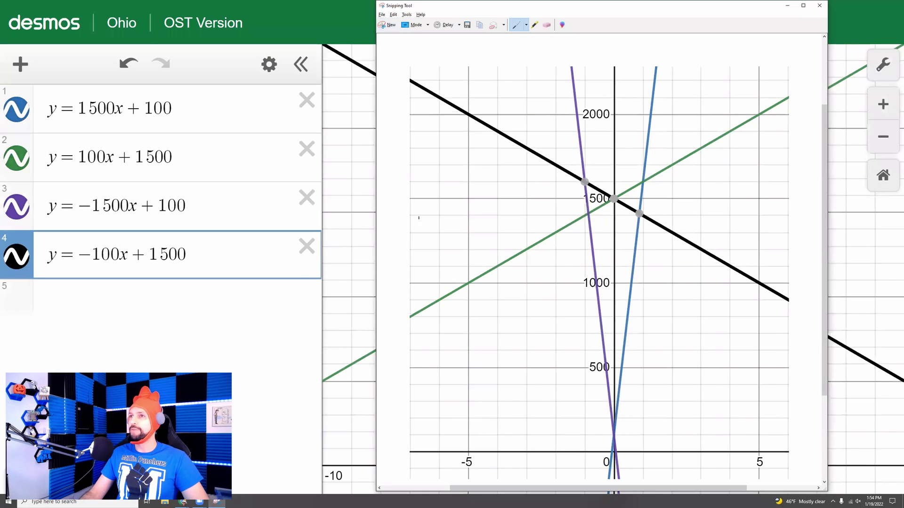
Step: Paste the four-line screenshot over the '(Screenshot of all four equations)' placeholder
key(alt+Tab)
key(alt+Tab)
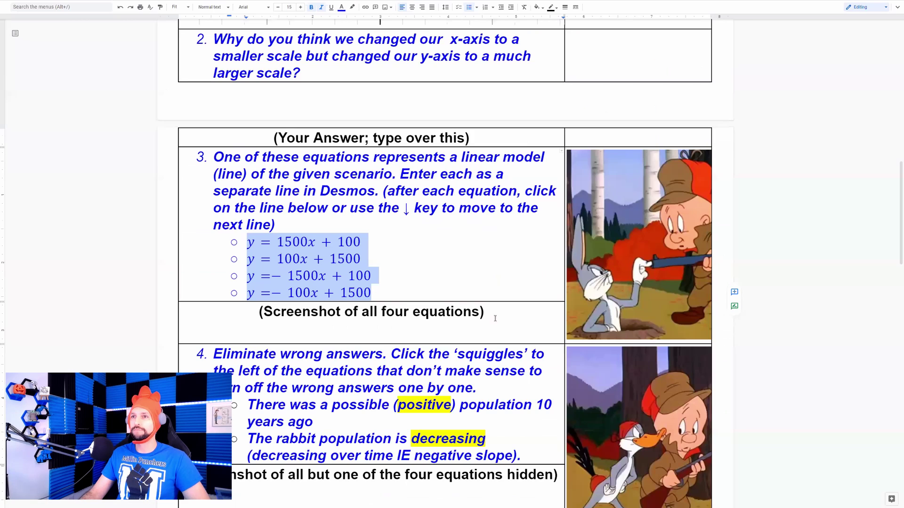
triple_click(251, 322)
key(ctrl+v)
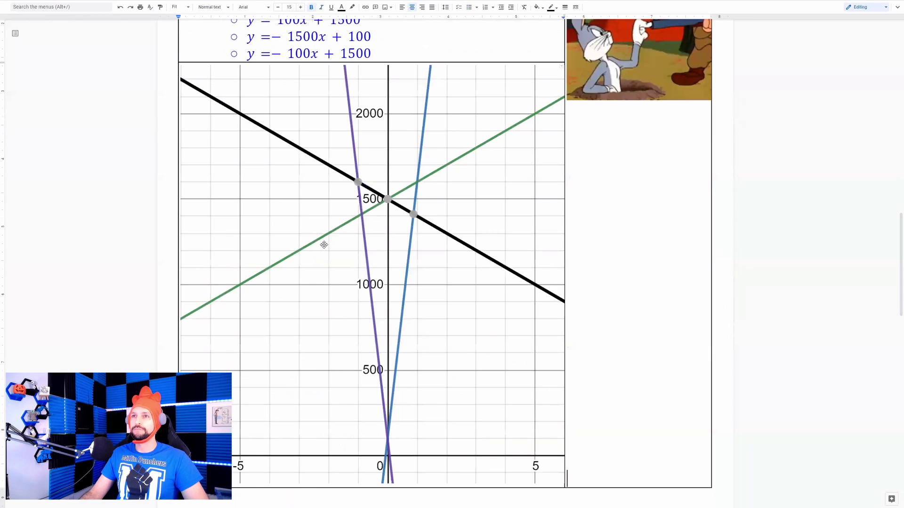
scroll(404, 189, down, 1)
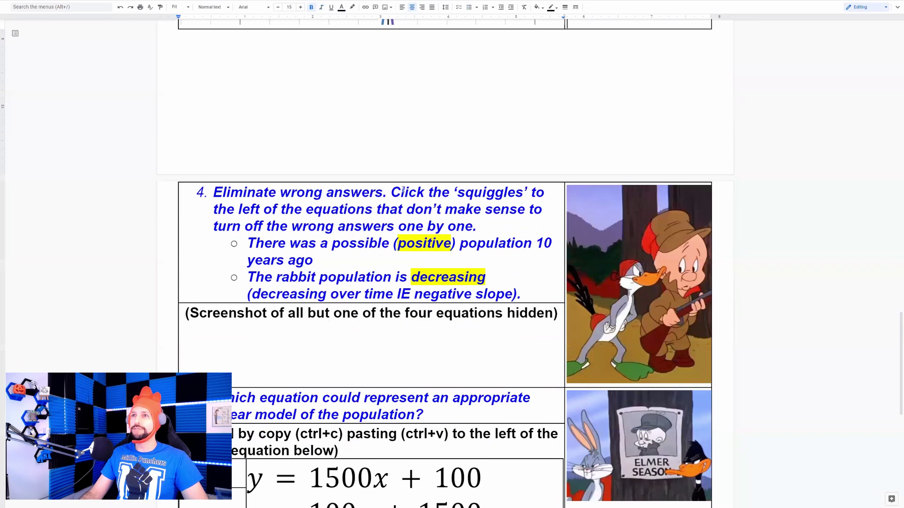
Step: Hide the y = 1500x + 100 line in Desmos
click(434, 206)
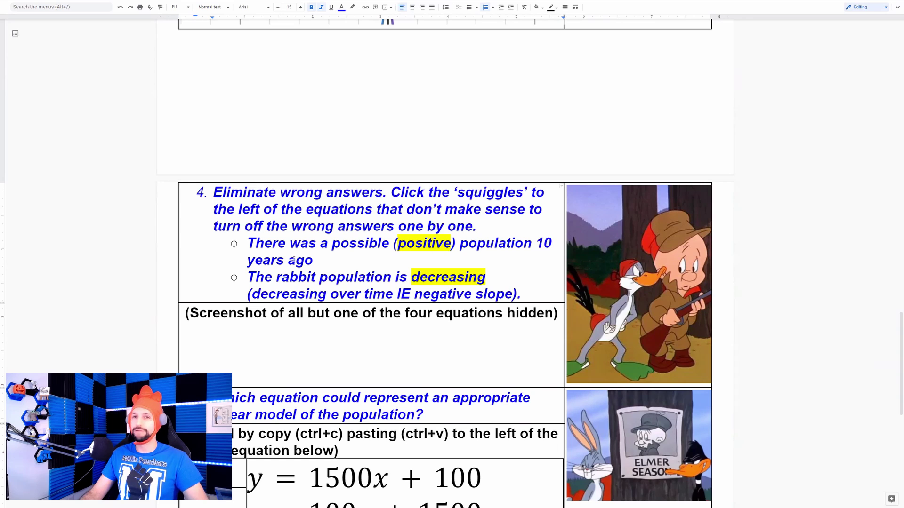
key(alt+Tab)
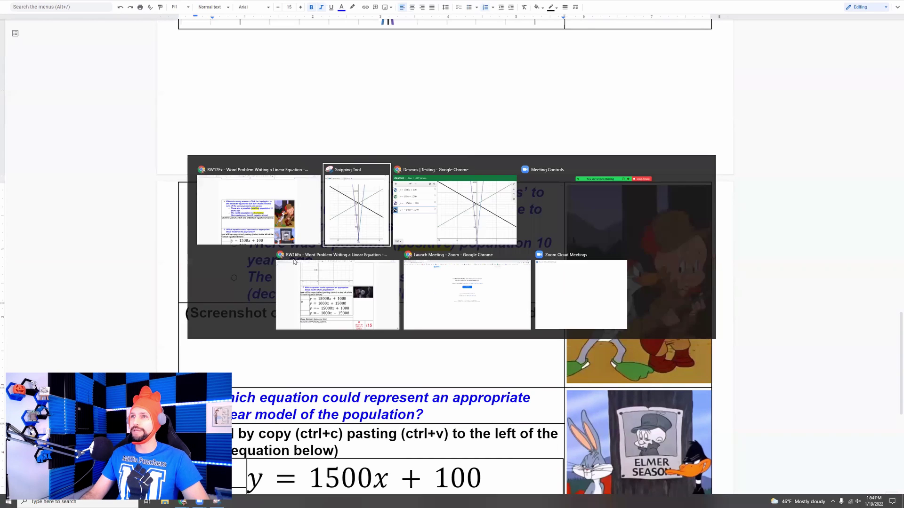
key(alt+Tab)
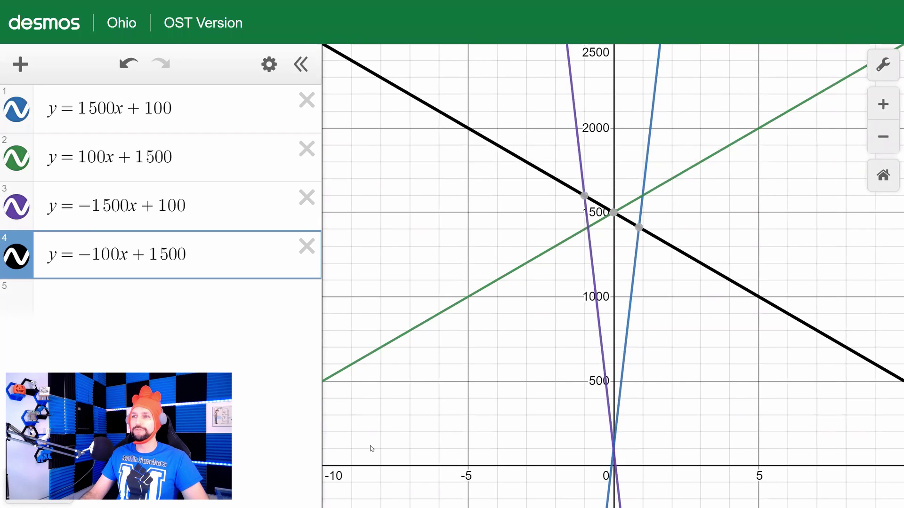
click(609, 497)
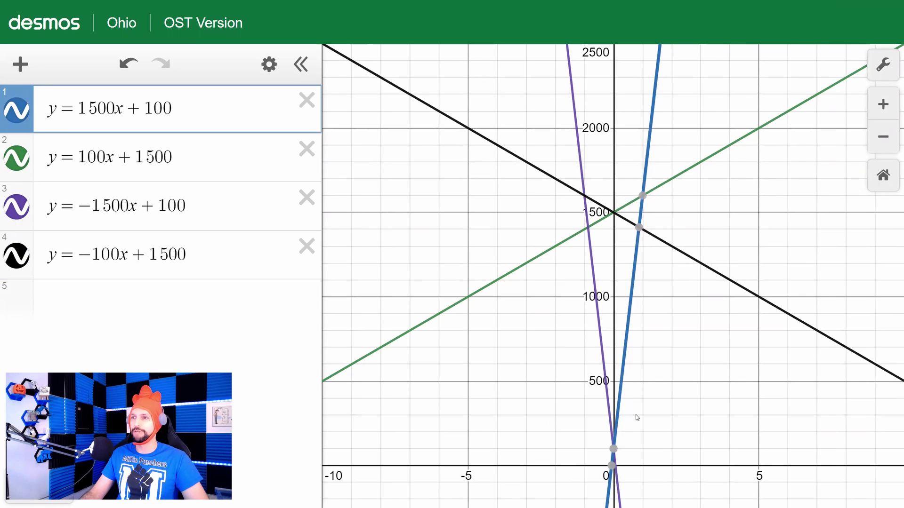
click(23, 122)
key(alt+Tab)
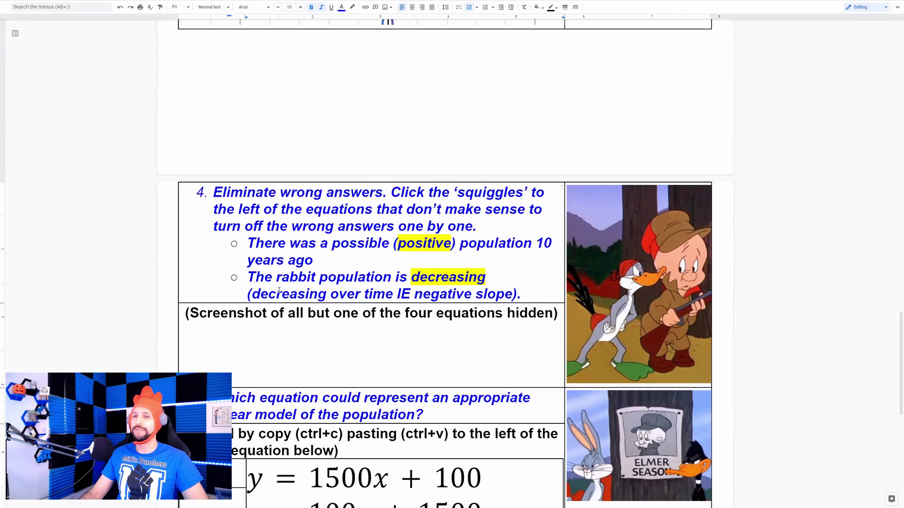
key(alt+Tab)
Step: Trace and hide the y = 100x + 1500 and y = −1500x + 100 lines
mouse_move(629, 205)
mouse_down()
mouse_move(768, 131)
mouse_move(620, 199)
mouse_move(828, 89)
mouse_up()
click(17, 158)
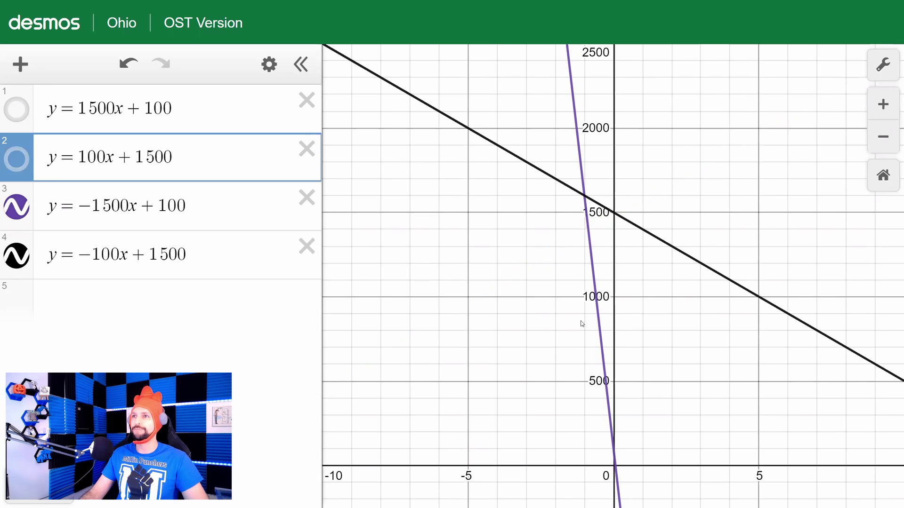
mouse_move(576, 198)
mouse_down()
mouse_move(580, 141)
mouse_move(597, 280)
mouse_move(641, 476)
mouse_up()
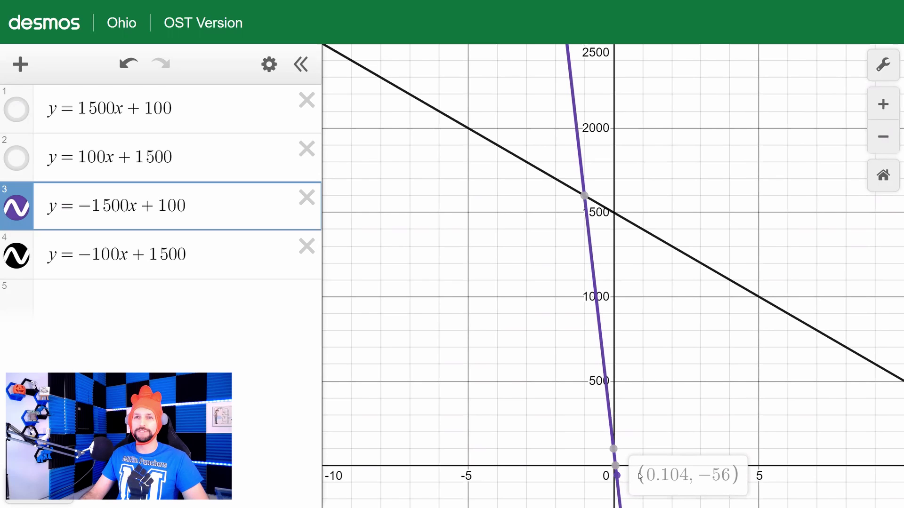
drag(640, 476, 640, 477)
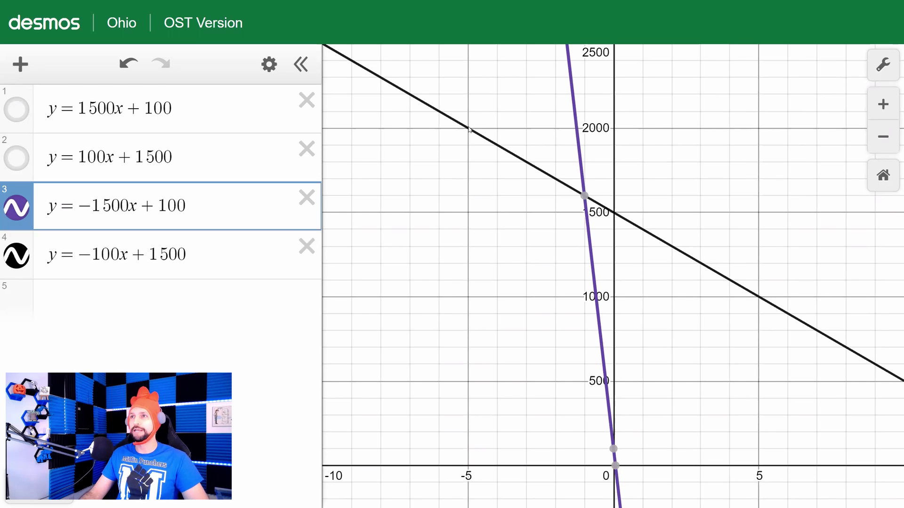
drag(586, 144, 570, 59)
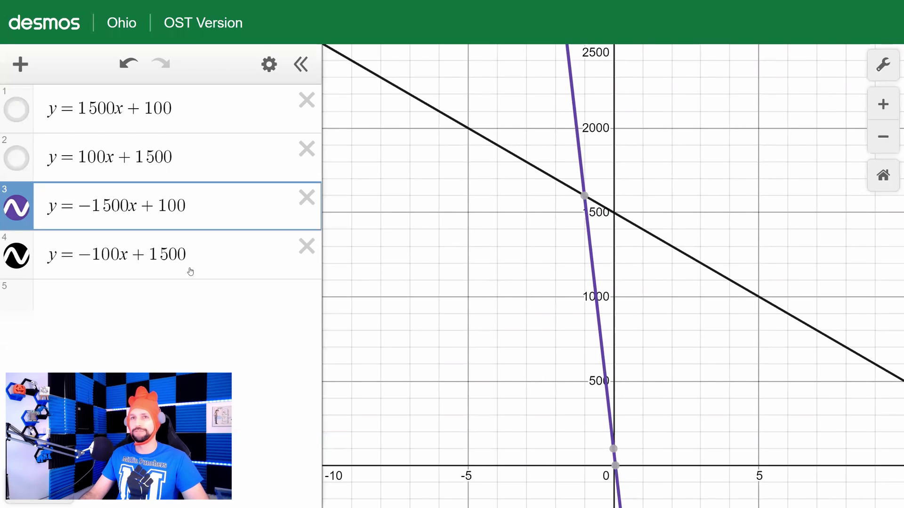
click(12, 210)
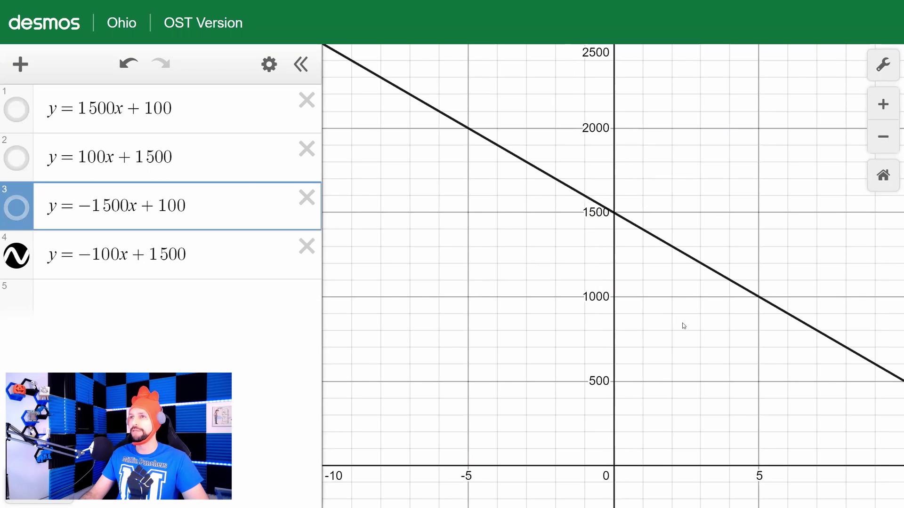
Step: Trace the remaining y = −100x + 1500 line and snip the graph area
drag(528, 171, 781, 293)
click(467, 282)
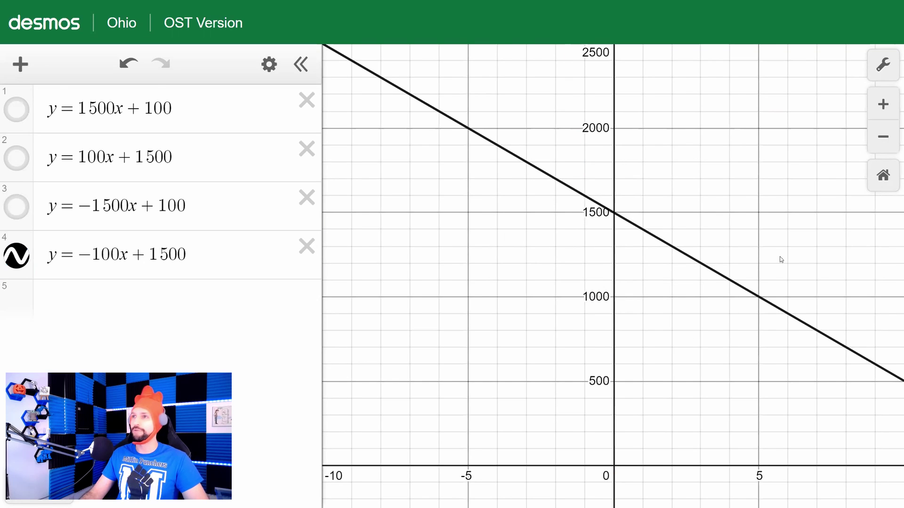
mouse_move(395, 94)
mouse_down()
mouse_move(325, 44)
mouse_move(895, 354)
mouse_up()
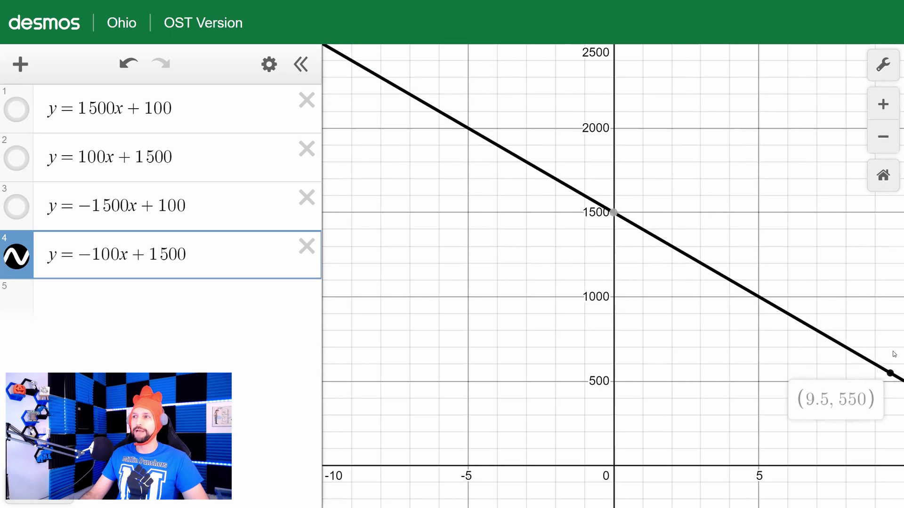
click(457, 303)
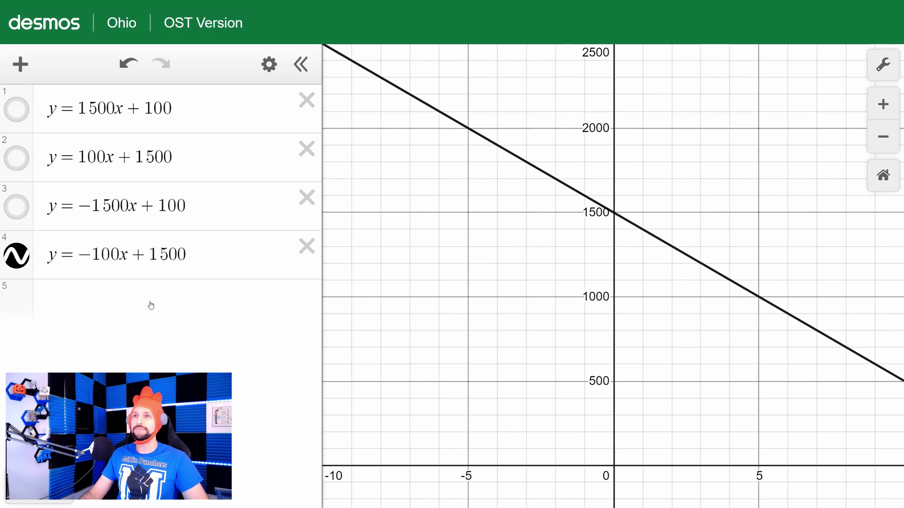
drag(394, 99, 856, 480)
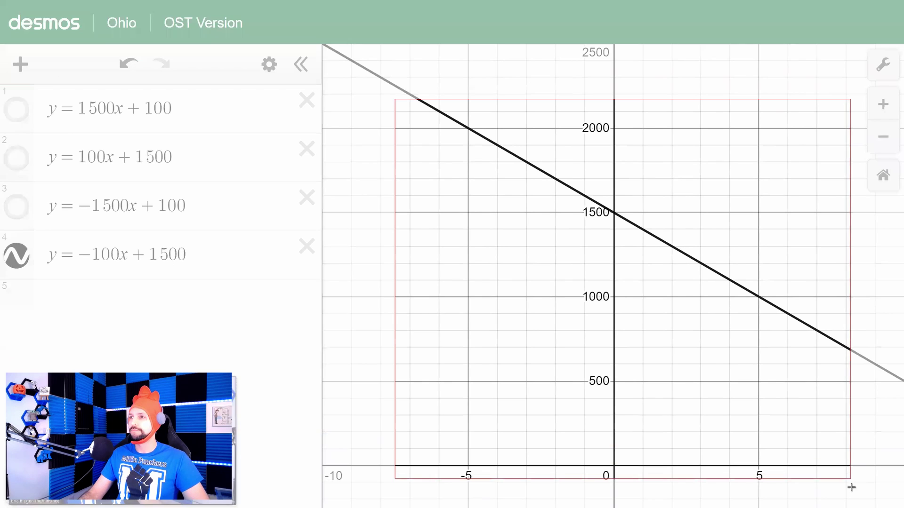
Step: Paste the y = −100x + 1500 graph over question 4's '(Screenshot of all but one…)' line
key(alt+Tab)
key(ctrl+Tab)
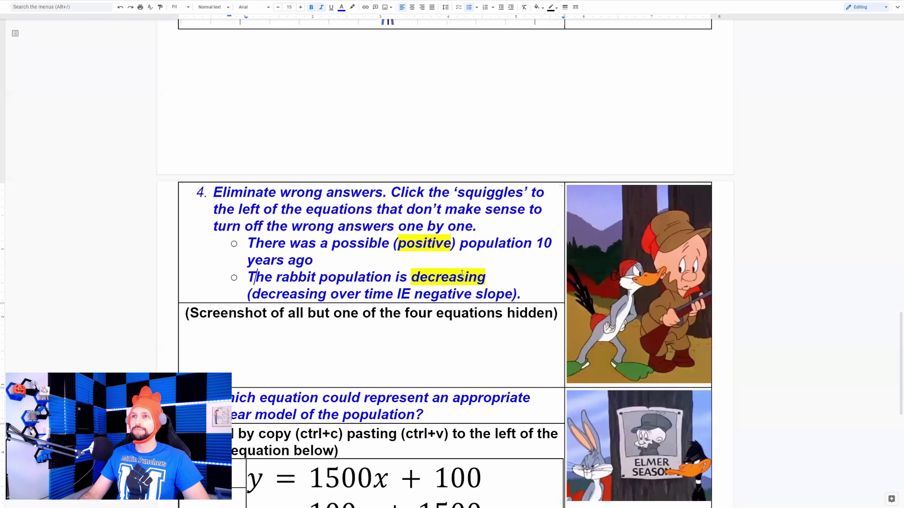
drag(556, 316, 185, 315)
key(ctrl+v)
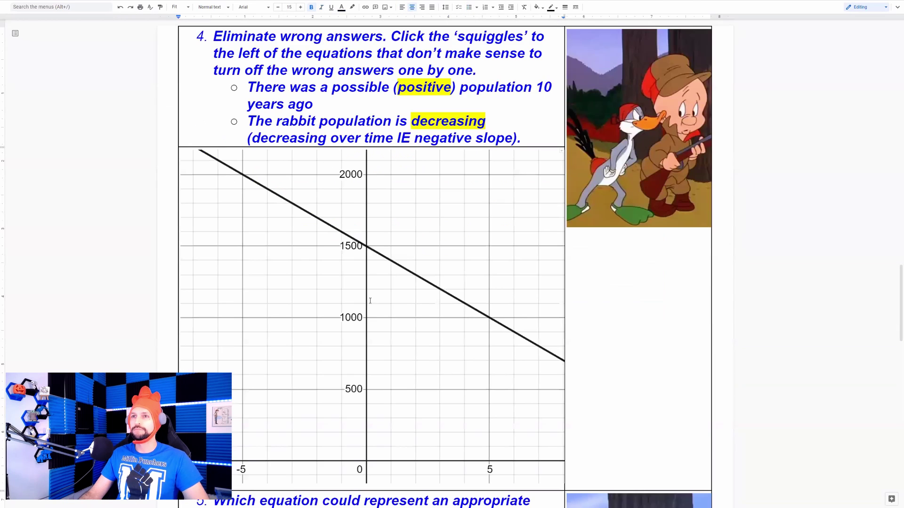
scroll(370, 301, down, 6)
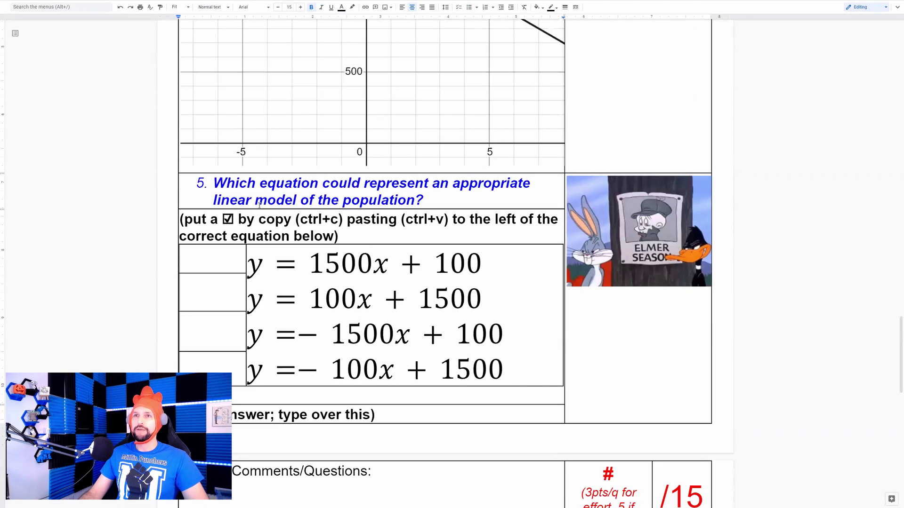
Step: Paste the ☑ from the instructions beside y = −100x + 1500 in question 5
scroll(224, 318, down, 1)
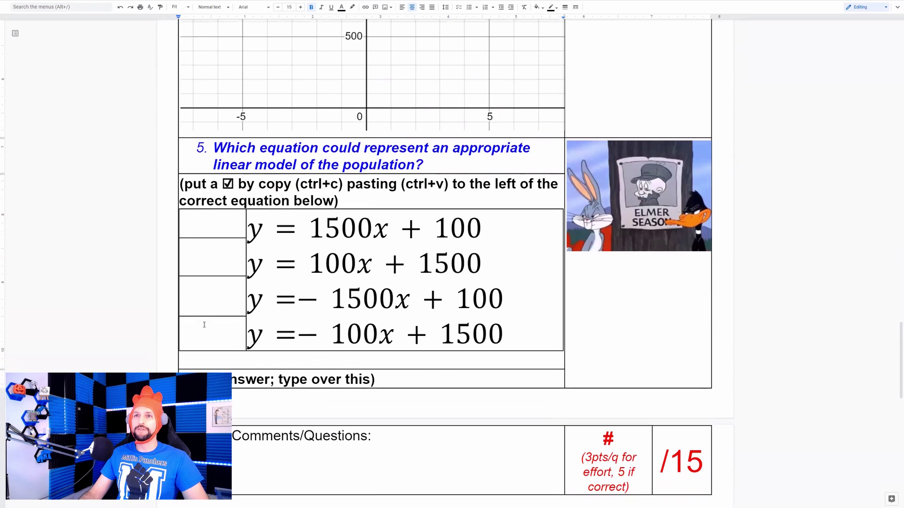
double_click(224, 186)
key(ctrl+c)
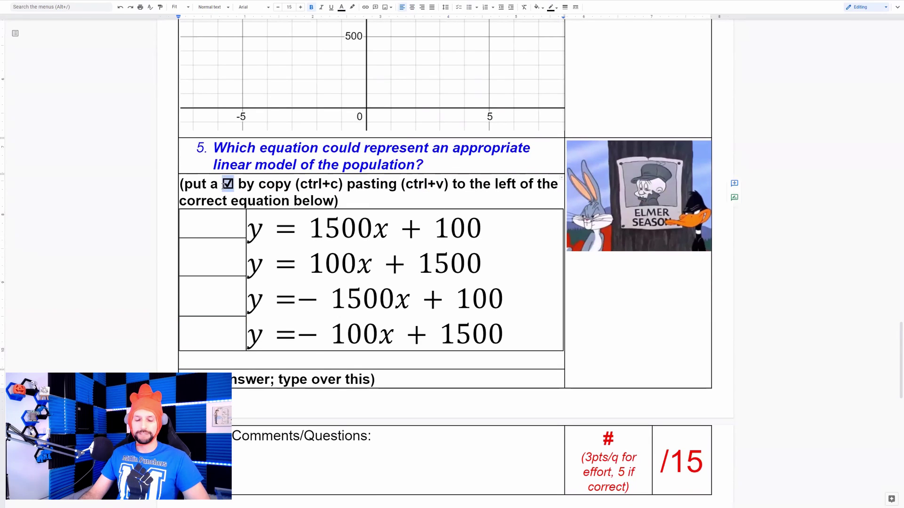
click(202, 334)
key(ctrl+v)
Step: Highlight the −100 slope and 1500 starting value in the checked equation to review them
click(403, 337)
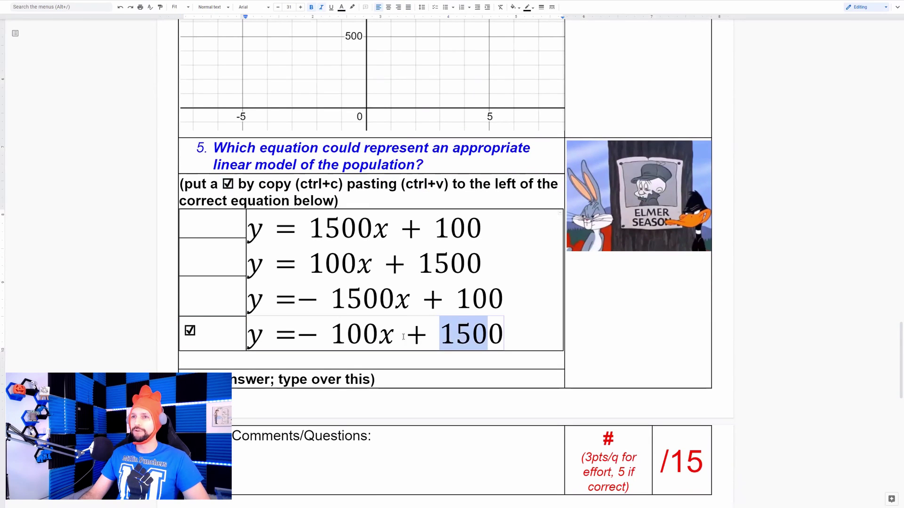
drag(291, 337, 421, 334)
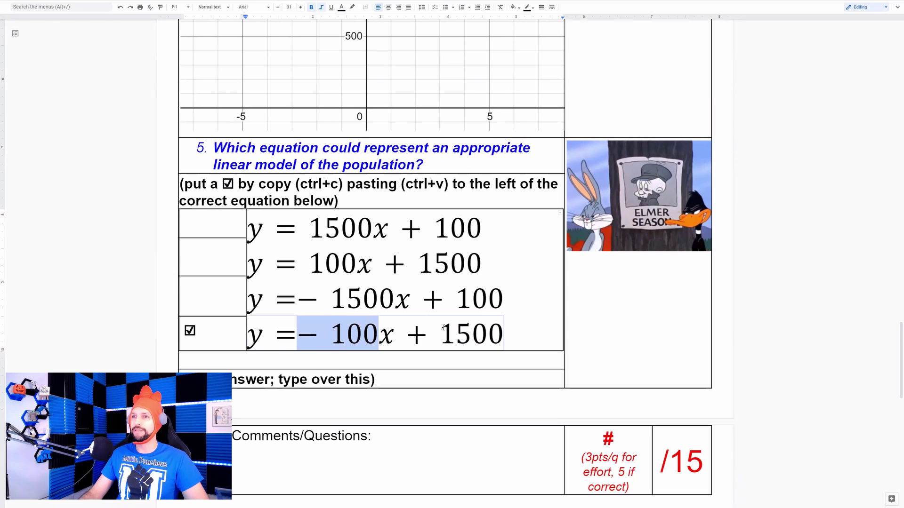
double_click(443, 329)
click(443, 330)
drag(296, 337, 372, 334)
click(459, 342)
drag(440, 335, 491, 336)
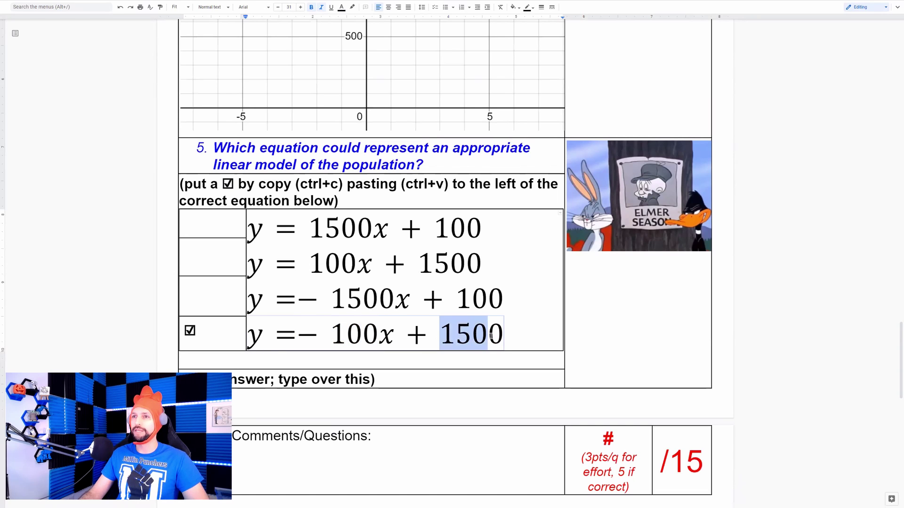
click(473, 335)
scroll(480, 336, up, 20)
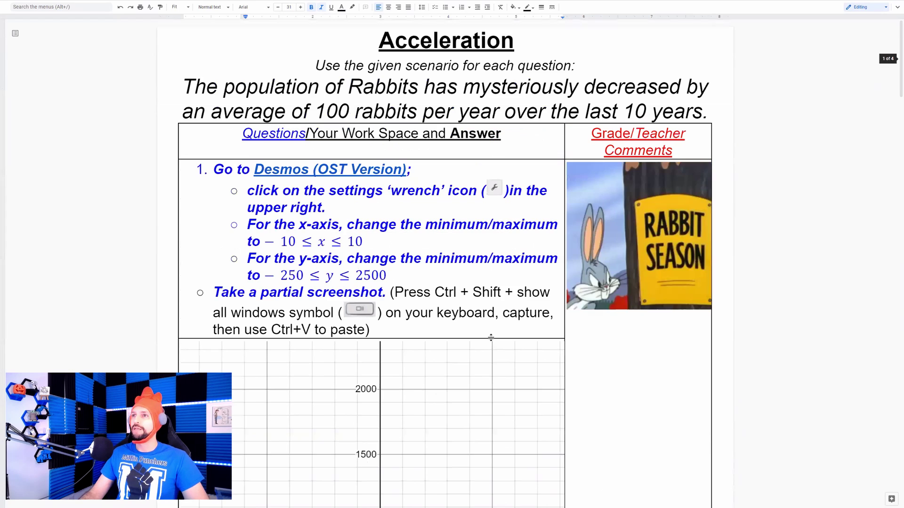